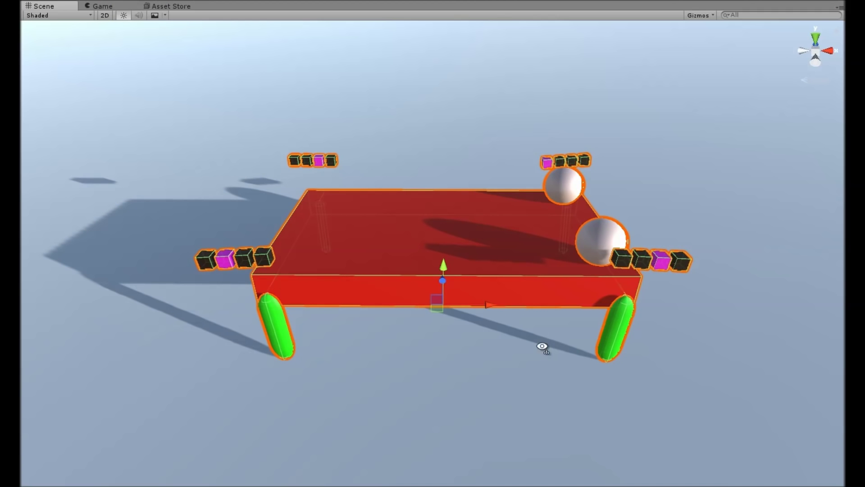
Orbit around the quadruped walker to bring its far side, legs and sensor cubes into view
{"action": "mouse_move", "coordinate": [542, 347]}
{"action": "left_mouse_down", "text": "alt"}
{"action": "mouse_move", "coordinate": [648, 355]}
{"action": "mouse_move", "coordinate": [735, 340]}
{"action": "mouse_move", "coordinate": [745, 329]}
{"action": "mouse_move", "coordinate": [531, 351]}
{"action": "left_mouse_up", "text": "alt"}
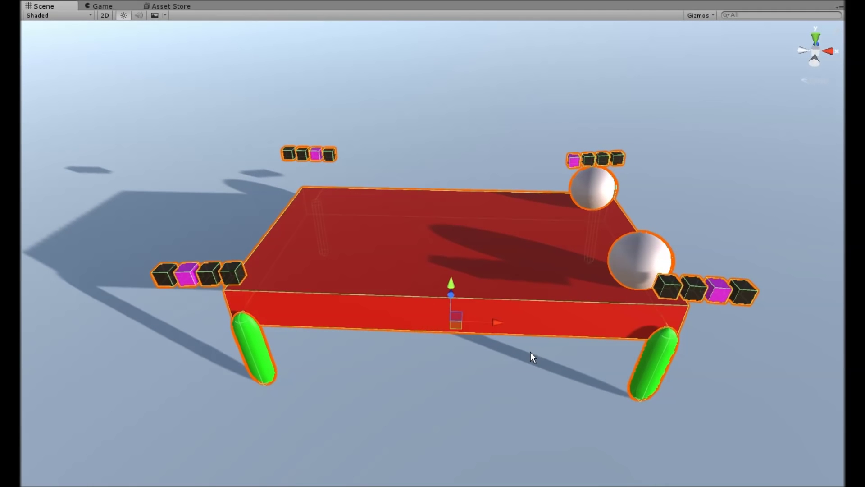
{"action": "left_click_drag", "start_coordinate": [573, 300], "coordinate": [316, 331], "text": "alt"}
Select a front leg and orbit down over it to inspect its sensor-cube row
{"action": "left_click", "coordinate": [358, 292]}
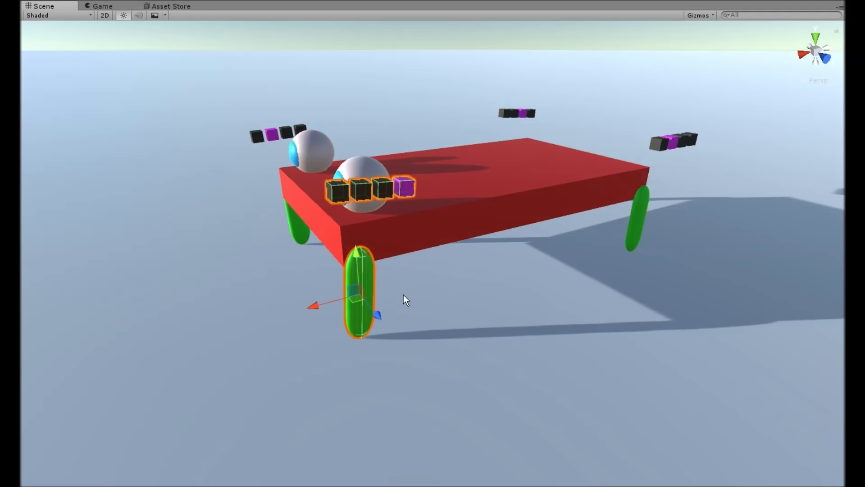
{"action": "left_click_drag", "start_coordinate": [404, 299], "coordinate": [623, 385], "text": "alt"}
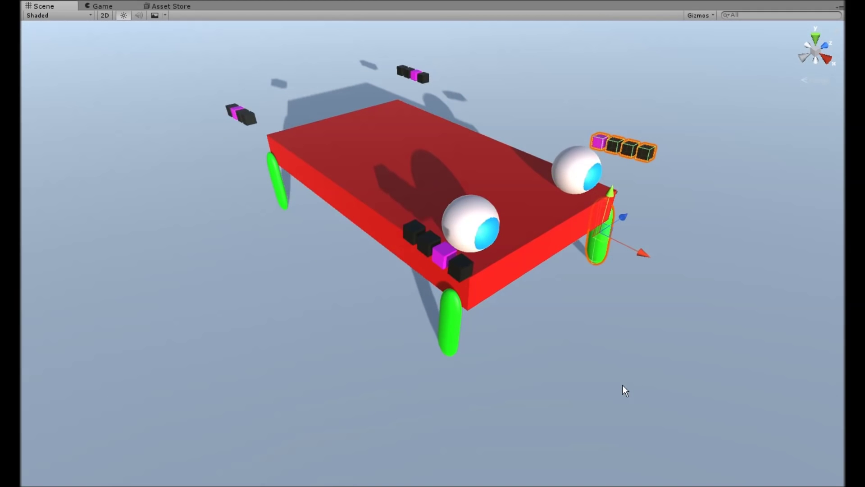
{"action": "left_click_drag", "start_coordinate": [576, 271], "coordinate": [554, 292], "text": "alt"}
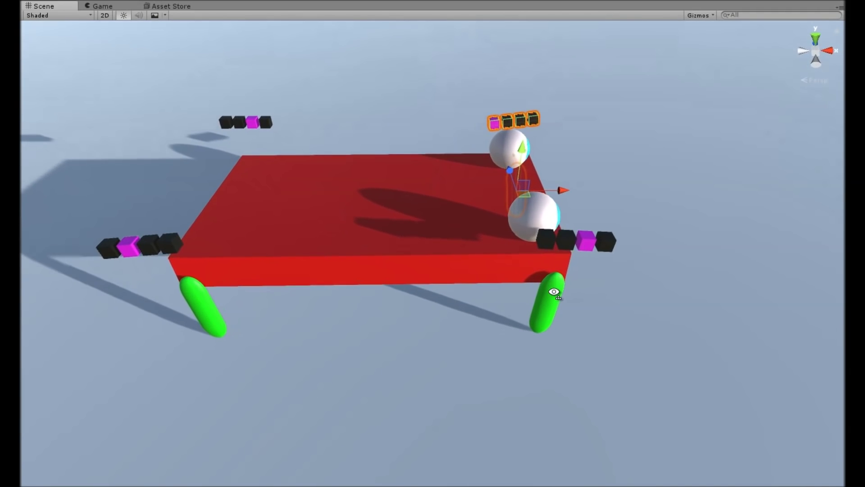
Select the red table body, frame it with F, and orbit in closer around it
{"action": "left_click", "coordinate": [535, 260]}
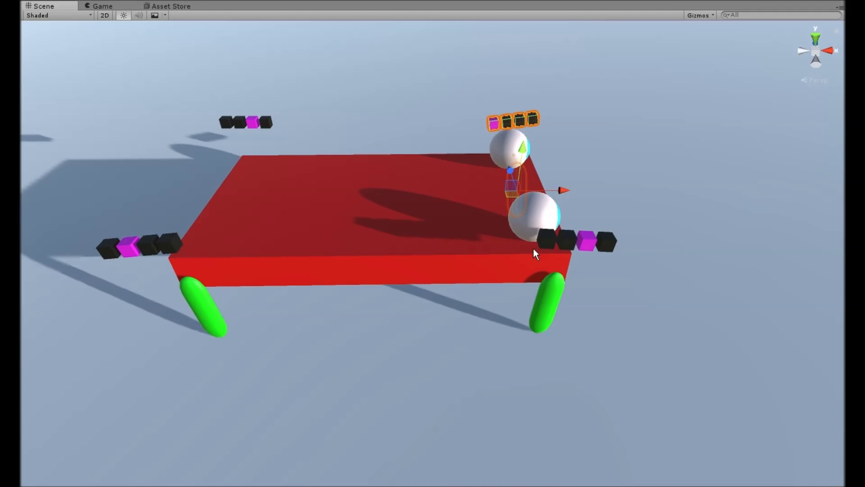
{"action": "key", "text": "f"}
{"action": "left_click_drag", "start_coordinate": [450, 233], "coordinate": [600, 270], "text": "alt"}
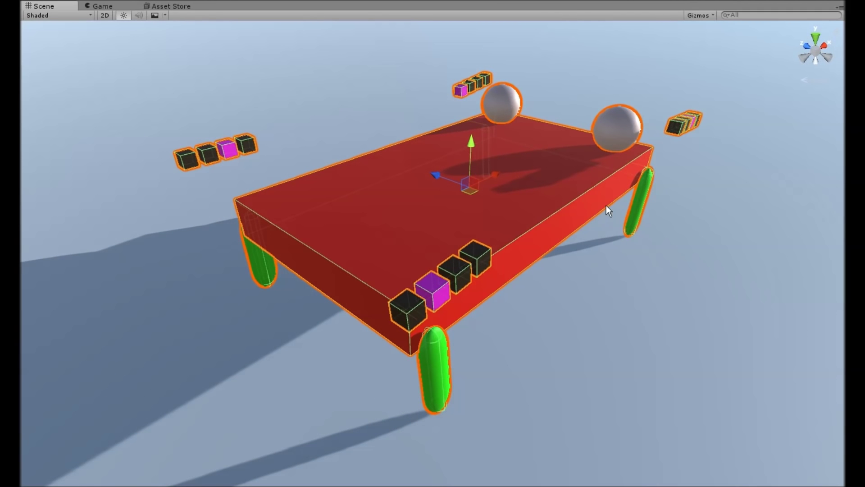
Fly around the walker's side and back out until it looks far away
{"action": "left_click_drag", "start_coordinate": [606, 205], "coordinate": [615, 236], "text": "alt"}
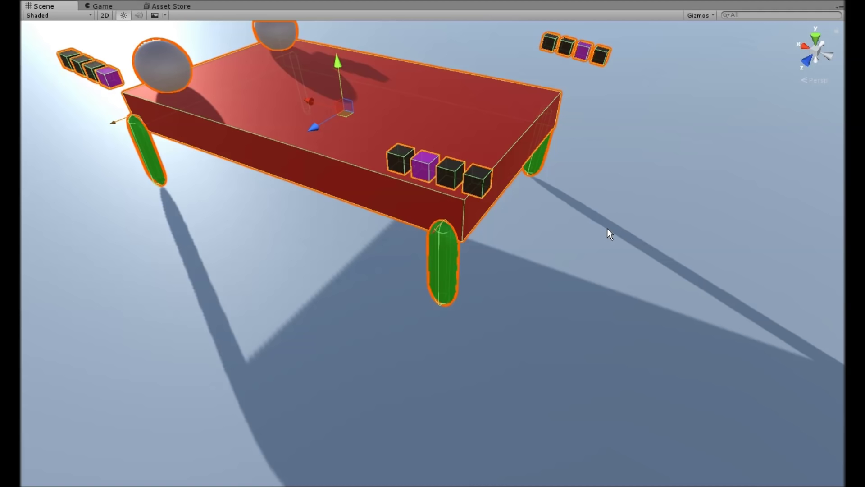
{"action": "key", "text": "w"}
{"action": "right_click_drag", "start_coordinate": [606, 228], "coordinate": [679, 195]}
{"action": "key", "text": "s"}
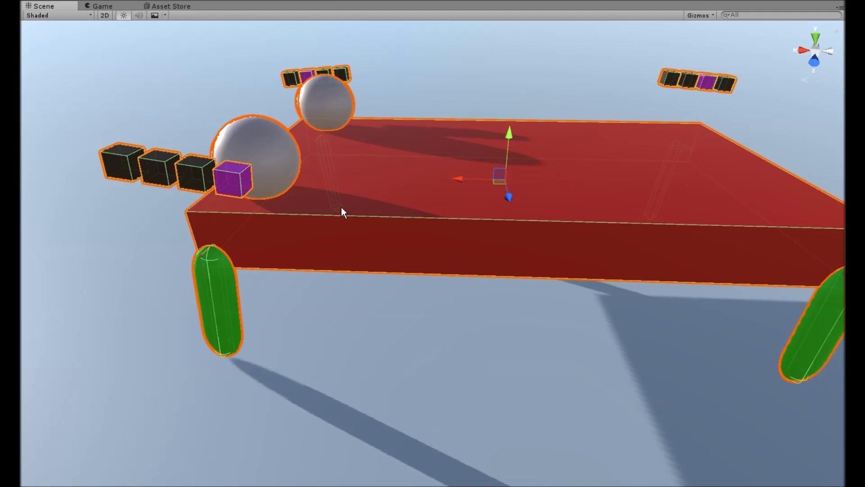
{"action": "right_click_drag", "start_coordinate": [341, 206], "coordinate": [379, 236]}
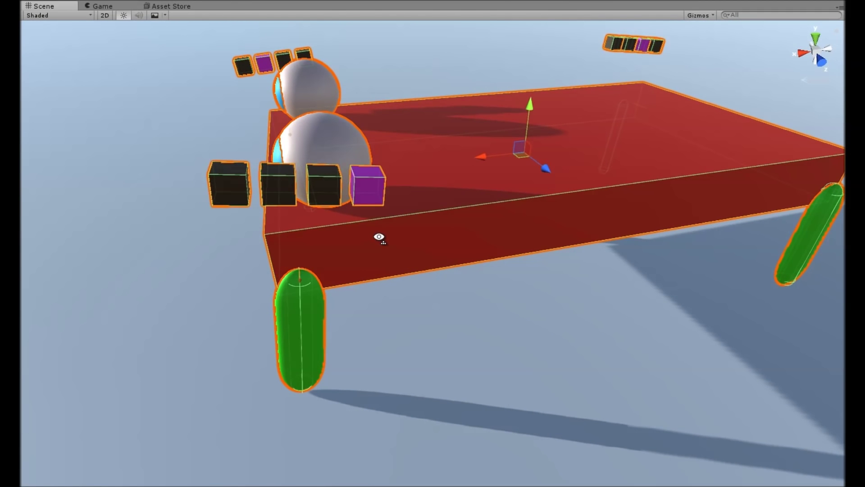
{"action": "right_click_drag", "start_coordinate": [378, 236], "coordinate": [528, 285]}
{"action": "key", "text": "s"}
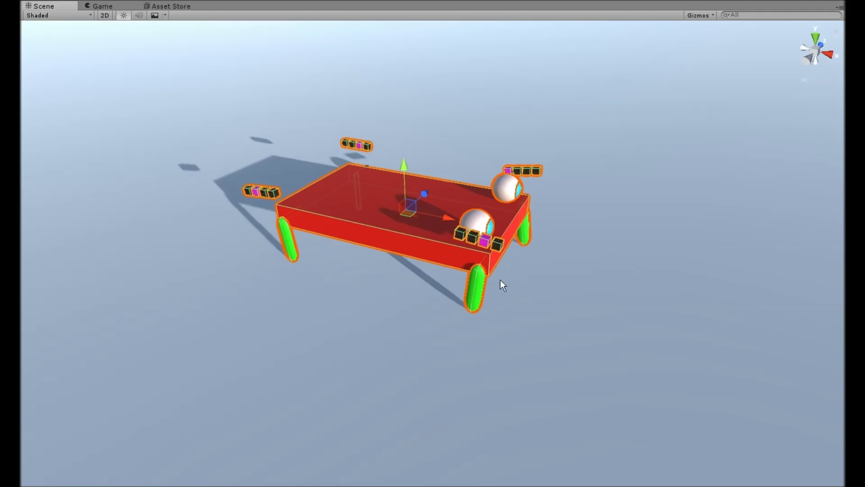
Fly back in until the walker's body, eye spheres and front leg fill the view
{"action": "key", "text": "w"}
{"action": "right_click_drag", "start_coordinate": [500, 279], "coordinate": [518, 269]}
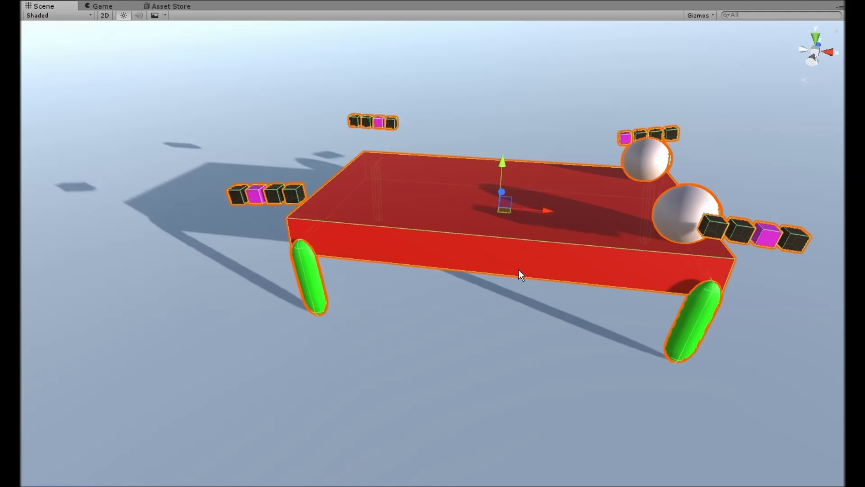
{"action": "right_click_drag", "start_coordinate": [518, 270], "coordinate": [456, 359]}
{"action": "key", "text": "w"}
{"action": "key", "text": "s"}
{"action": "key", "text": "w"}
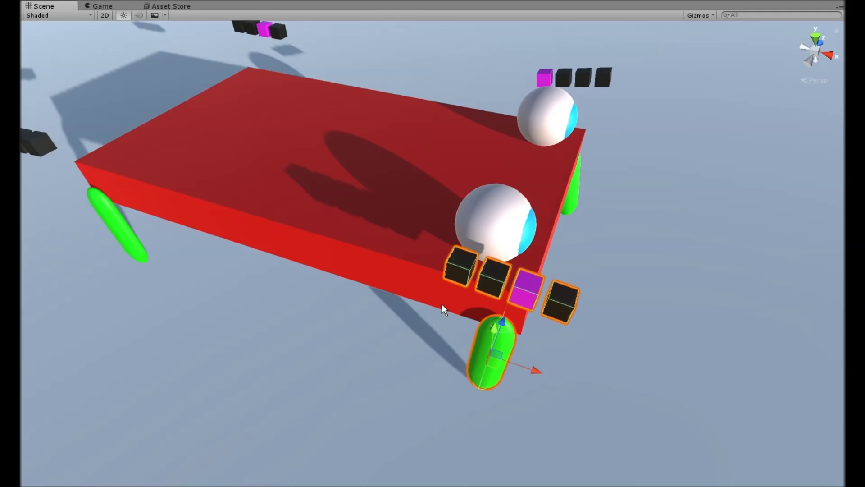
Swing and pull the camera back until the horizon and distant walker copies appear
{"action": "right_click_drag", "start_coordinate": [442, 304], "coordinate": [583, 269]}
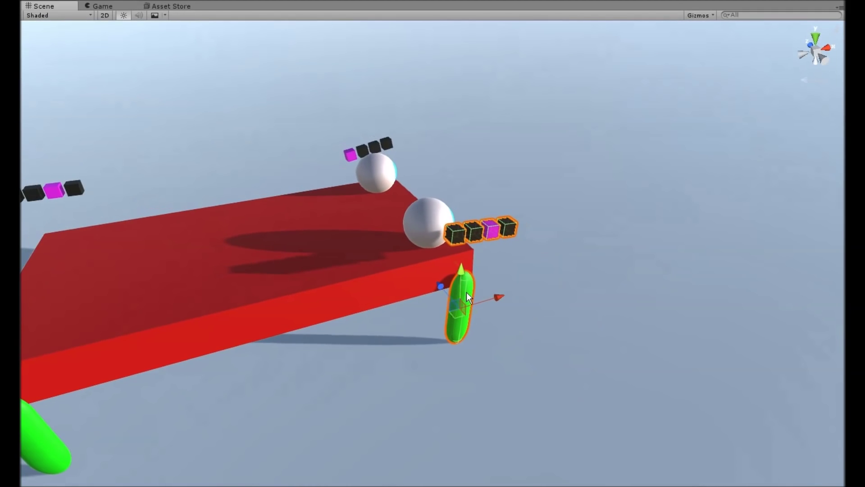
{"action": "right_click_drag", "start_coordinate": [466, 292], "coordinate": [401, 310]}
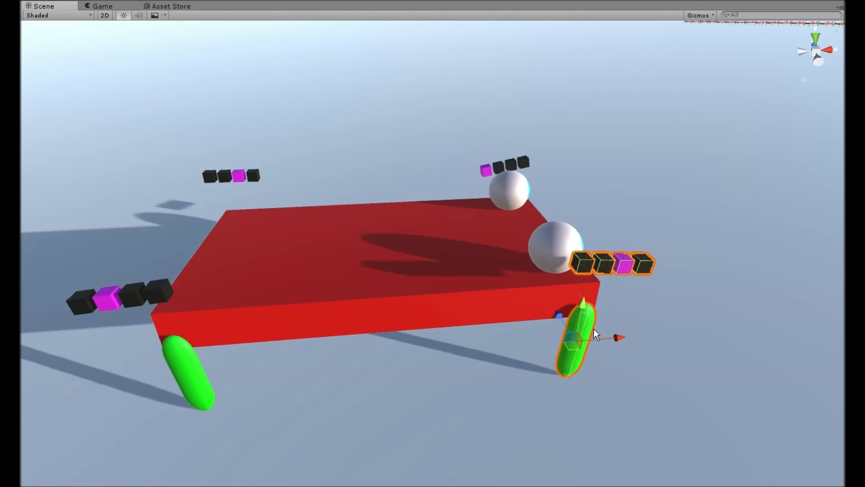
{"action": "right_click_drag", "start_coordinate": [593, 328], "coordinate": [425, 275]}
{"action": "right_click_drag", "start_coordinate": [468, 341], "coordinate": [451, 329]}
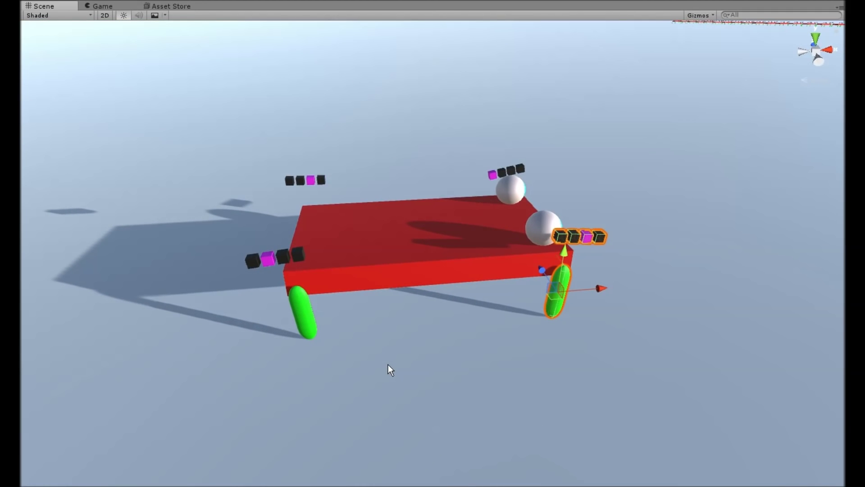
{"action": "right_click_drag", "start_coordinate": [404, 326], "coordinate": [616, 310]}
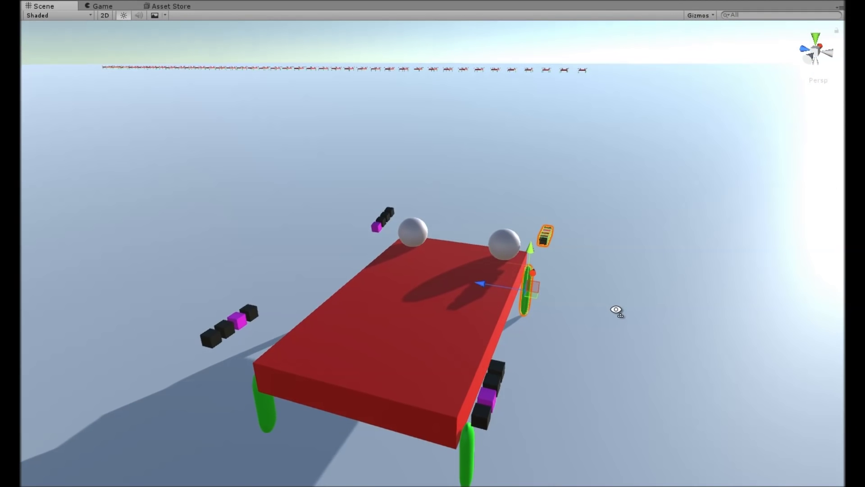
Fly in beside the walker to see its green legs and sensor-cube rows side-on
{"action": "right_click_drag", "start_coordinate": [616, 310], "coordinate": [490, 315]}
{"action": "key", "text": "w"}
{"action": "key", "text": "s"}
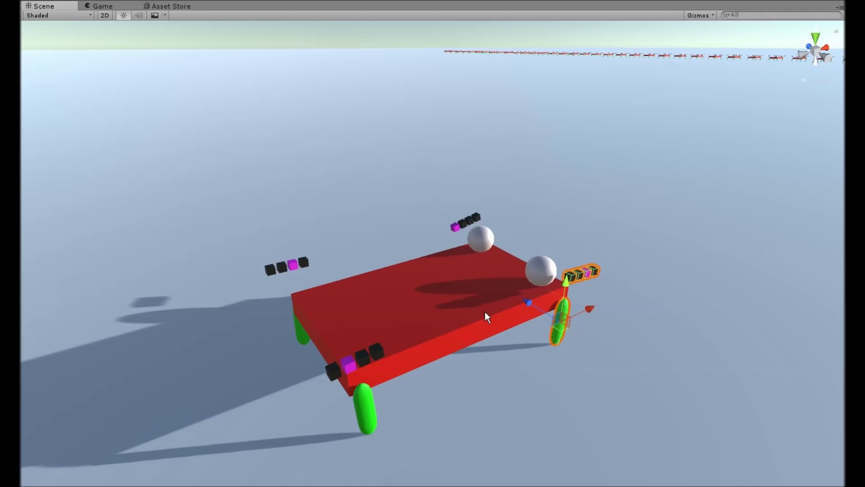
{"action": "mouse_move", "coordinate": [485, 312]}
{"action": "right_mouse_down"}
{"action": "mouse_move", "coordinate": [392, 343]}
{"action": "mouse_move", "coordinate": [589, 328]}
{"action": "mouse_move", "coordinate": [481, 302]}
{"action": "right_mouse_up"}
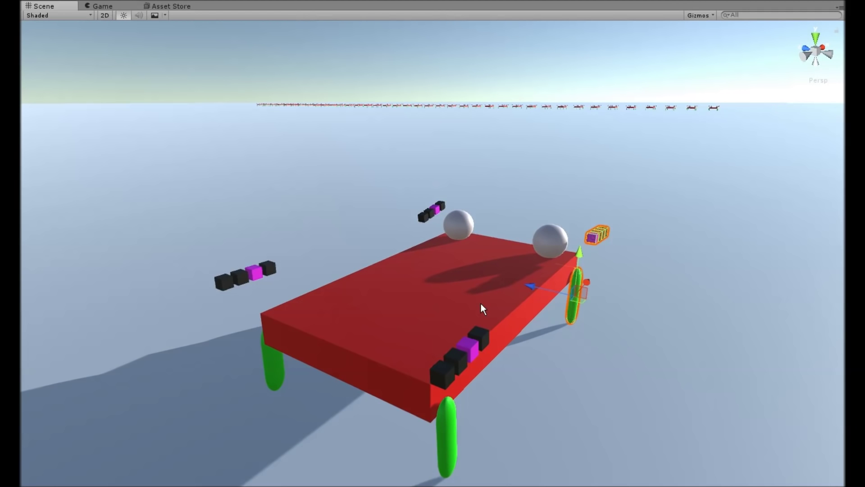
{"action": "right_click_drag", "start_coordinate": [501, 310], "coordinate": [349, 366]}
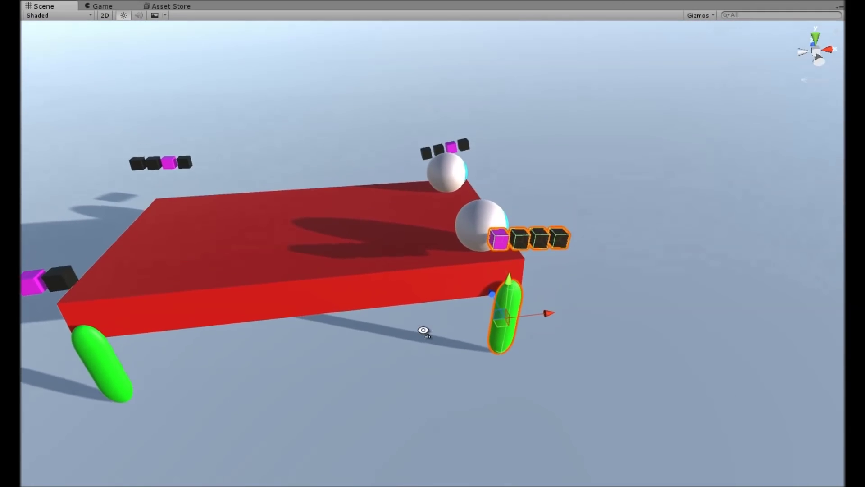
Back away, turn and orbit to see dozens of walkers in one straight row
{"action": "right_click_drag", "start_coordinate": [423, 331], "coordinate": [109, 327]}
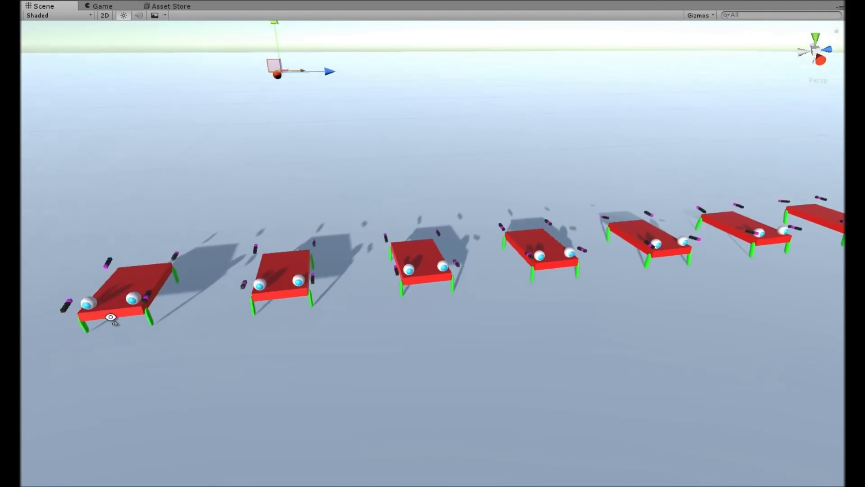
{"action": "right_click_drag", "start_coordinate": [110, 317], "coordinate": [192, 330]}
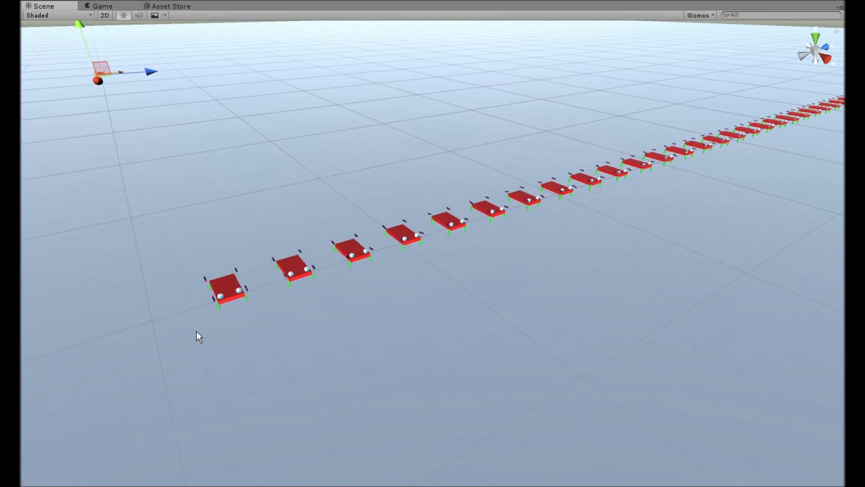
{"action": "left_click_drag", "start_coordinate": [193, 334], "coordinate": [158, 338], "text": "alt"}
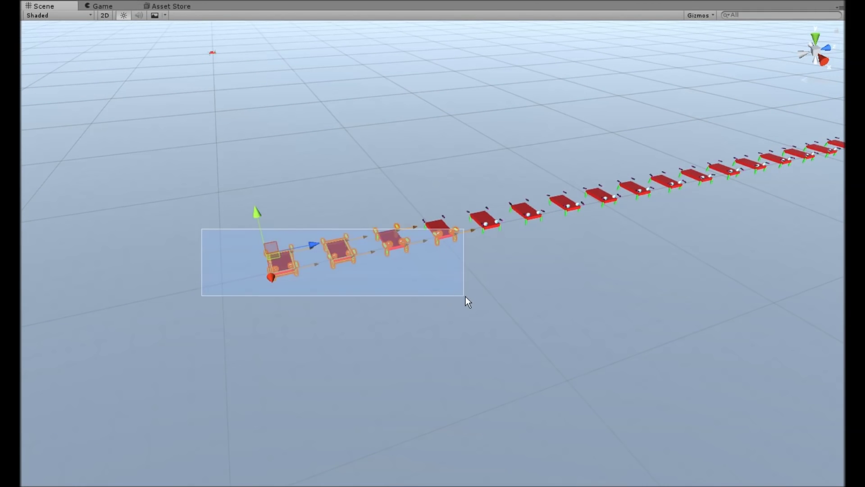
{"action": "left_click_drag", "start_coordinate": [465, 296], "coordinate": [302, 255]}
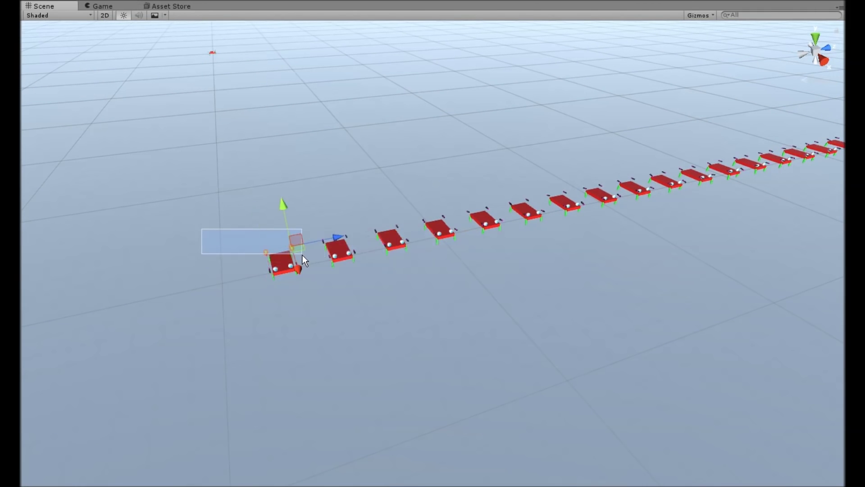
{"action": "left_click_drag", "start_coordinate": [470, 272], "coordinate": [513, 254]}
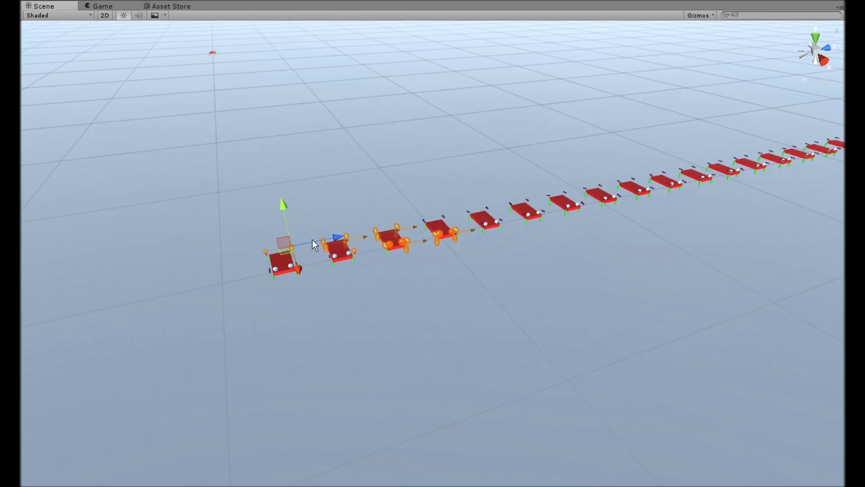
{"action": "left_click_drag", "start_coordinate": [515, 297], "coordinate": [517, 297]}
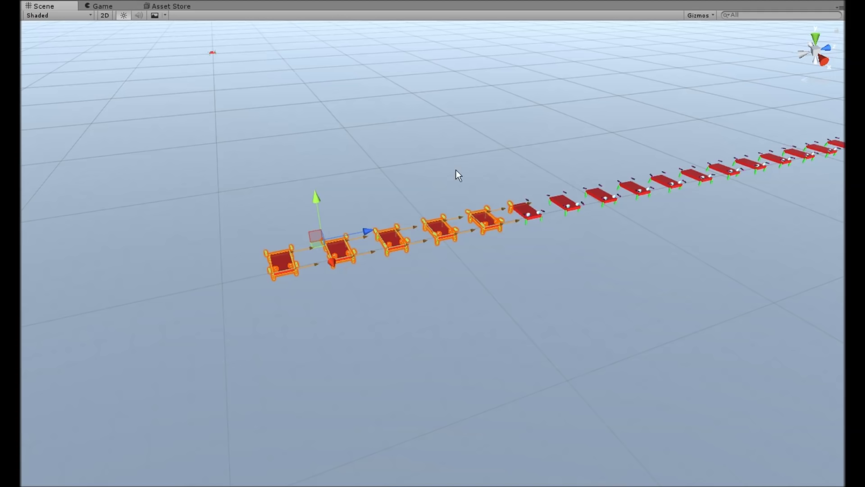
{"action": "left_click", "coordinate": [469, 117]}
{"action": "left_click_drag", "start_coordinate": [469, 118], "coordinate": [414, 321], "text": "alt"}
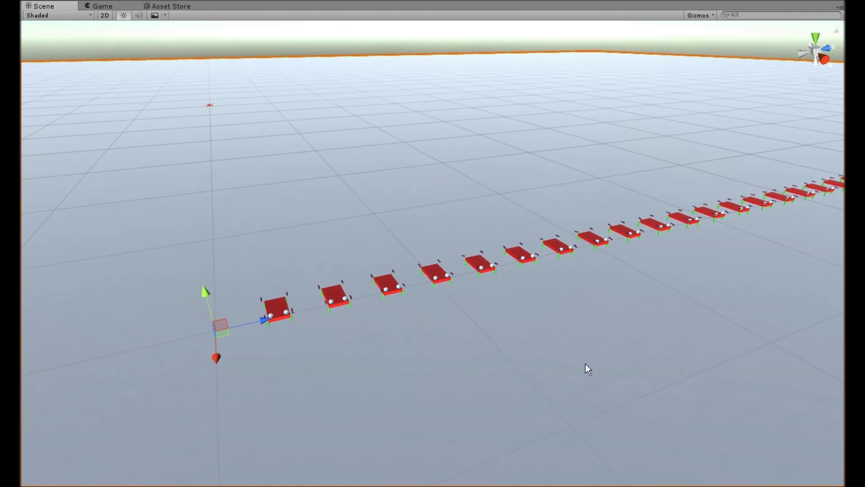
{"action": "left_click_drag", "start_coordinate": [587, 368], "coordinate": [531, 453], "text": "alt"}
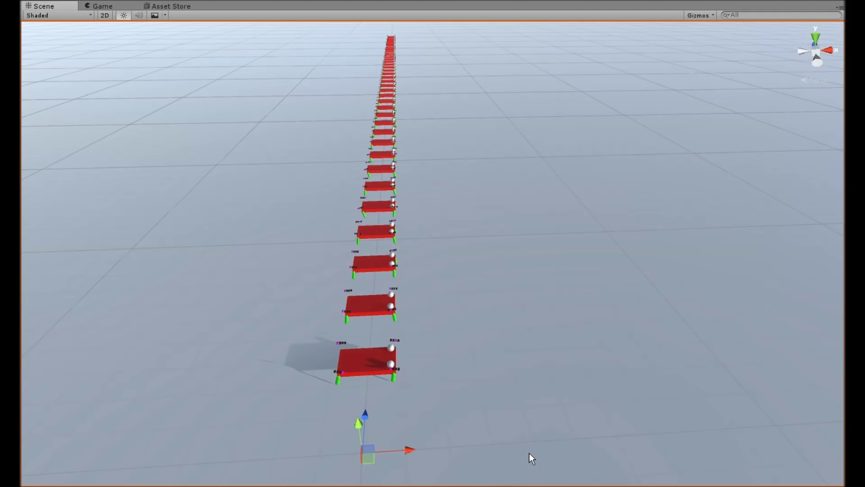
{"action": "left_click_drag", "start_coordinate": [529, 453], "coordinate": [298, 321], "text": "alt"}
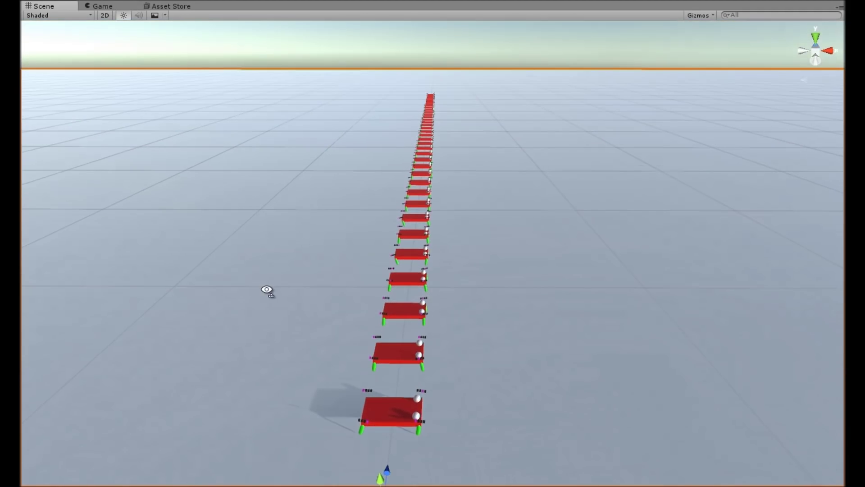
{"action": "left_click_drag", "start_coordinate": [266, 290], "coordinate": [301, 302], "text": "alt"}
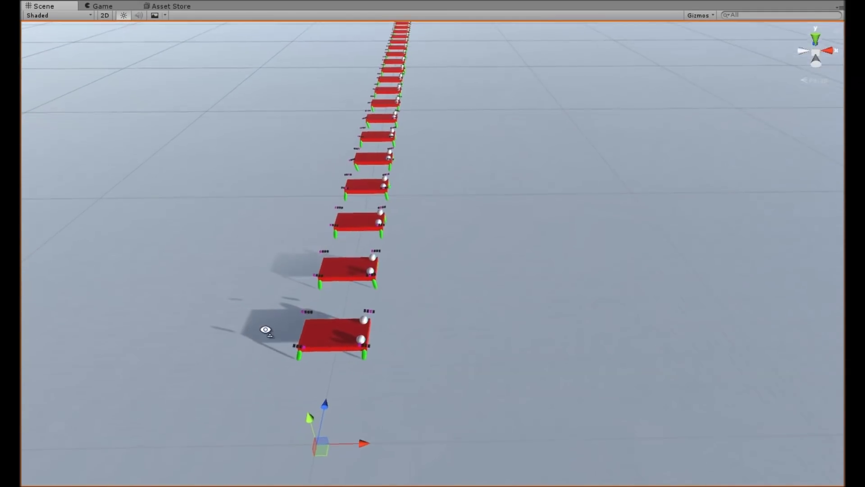
{"action": "left_click_drag", "start_coordinate": [266, 330], "coordinate": [79, 234], "text": "alt"}
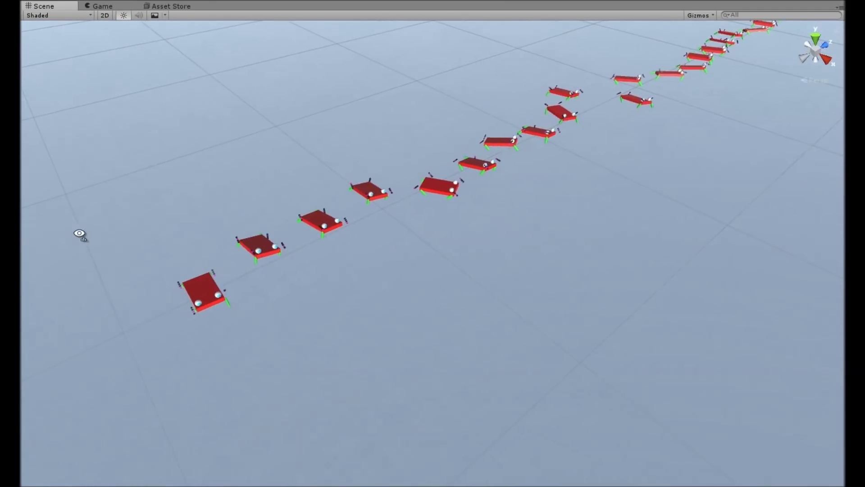
{"action": "left_click_drag", "start_coordinate": [147, 272], "coordinate": [205, 243], "text": "alt"}
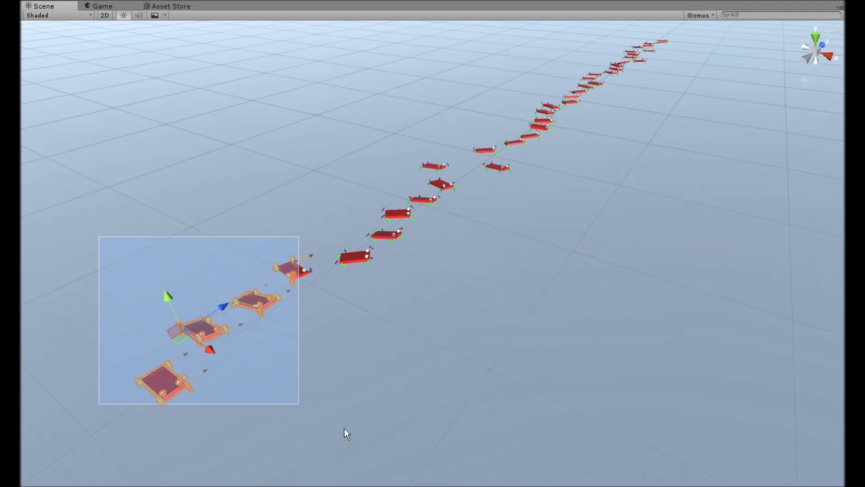
{"action": "left_click_drag", "start_coordinate": [372, 438], "coordinate": [377, 439]}
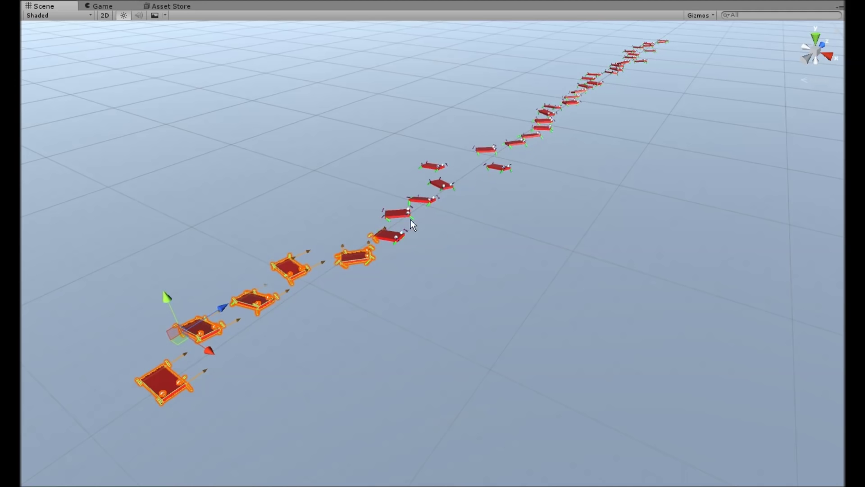
{"action": "left_click_drag", "start_coordinate": [479, 325], "coordinate": [445, 288], "text": "alt"}
{"action": "left_click", "coordinate": [369, 169]}
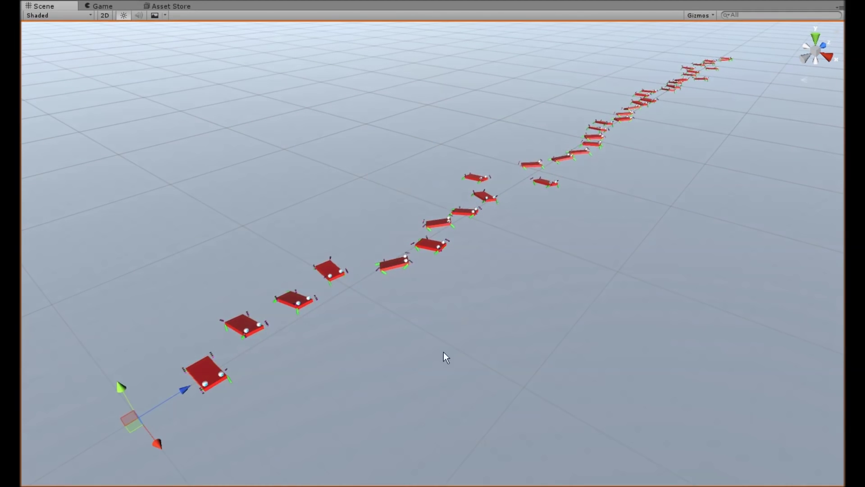
{"action": "left_click_drag", "start_coordinate": [444, 353], "coordinate": [546, 286], "text": "alt"}
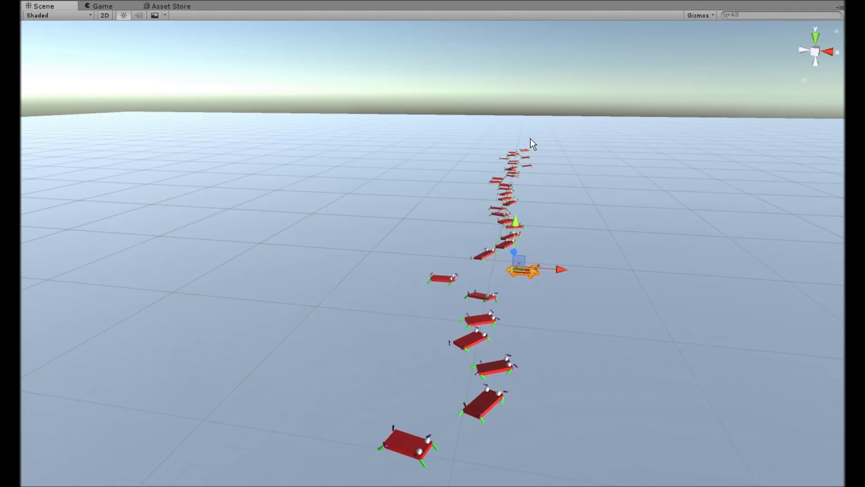
{"action": "left_click_drag", "start_coordinate": [526, 357], "coordinate": [674, 246], "text": "alt"}
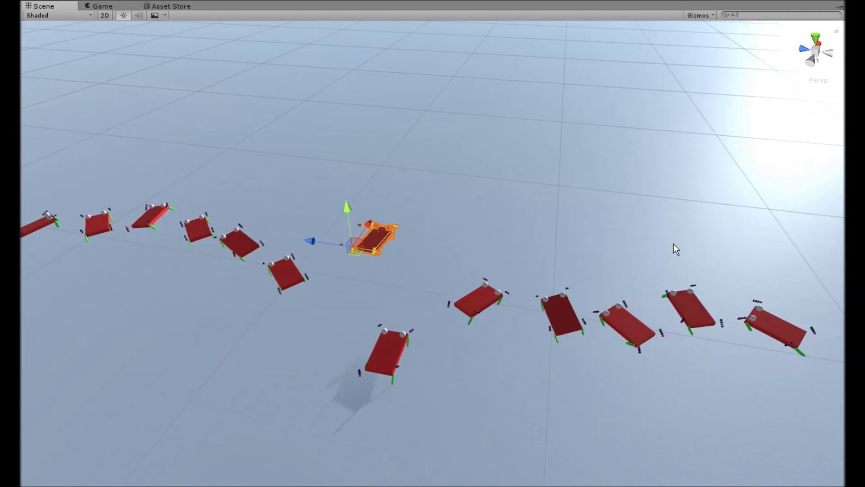
{"action": "left_click_drag", "start_coordinate": [581, 458], "coordinate": [831, 393], "text": "alt"}
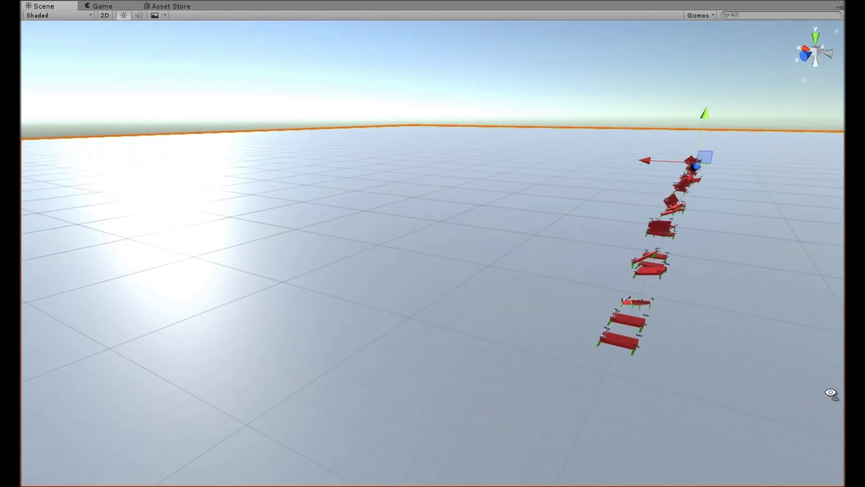
Orbit around the walkers to bring the trail closer and view them side by side
{"action": "left_click_drag", "start_coordinate": [596, 398], "coordinate": [332, 290], "text": "alt"}
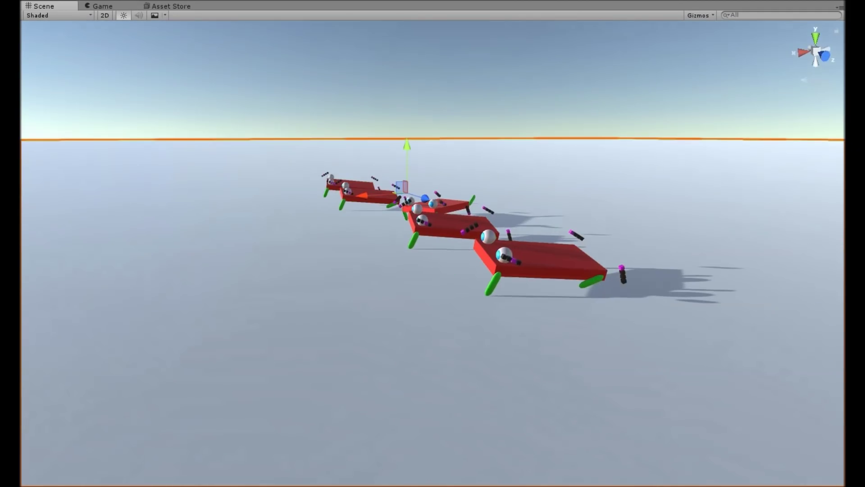
{"action": "left_click_drag", "start_coordinate": [23, 284], "coordinate": [533, 277], "text": "alt"}
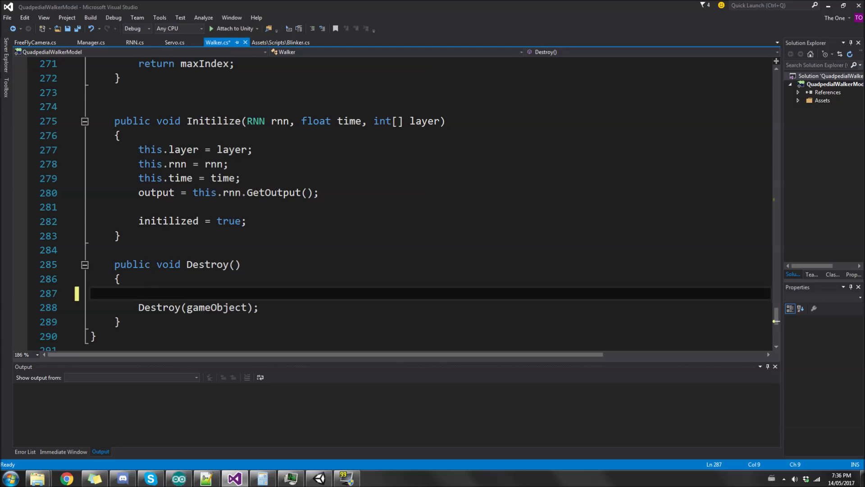
Paste code into Destroy() disabling rBody's Collider and each servo's Collider in a loop
{"action": "type", "text": "rBody.GetComponent<Collider>().enabled = false; for (int i = 0; i < serovs.Length; i++) {     serovs[i].GetComponent<Collider>().enabled = false; }"}
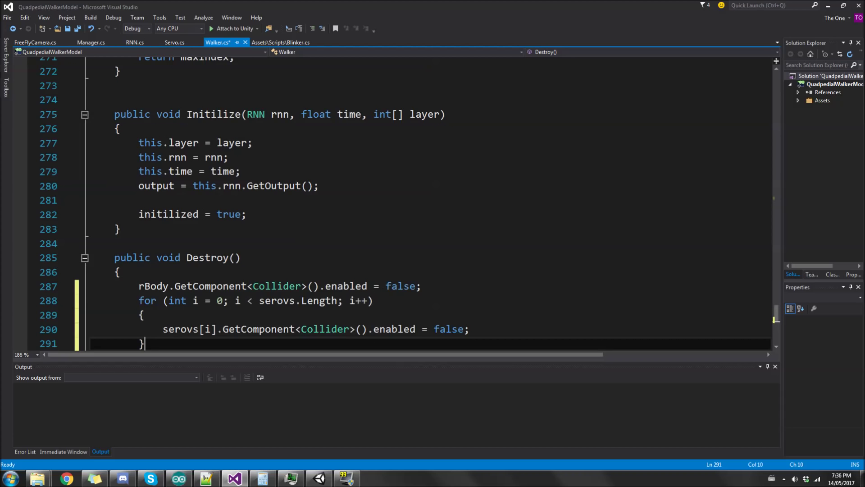
{"action": "scroll", "coordinate": [388, 203], "scroll_direction": "down", "scroll_amount": 2}
{"action": "left_click_drag", "start_coordinate": [138, 200], "coordinate": [422, 200]}
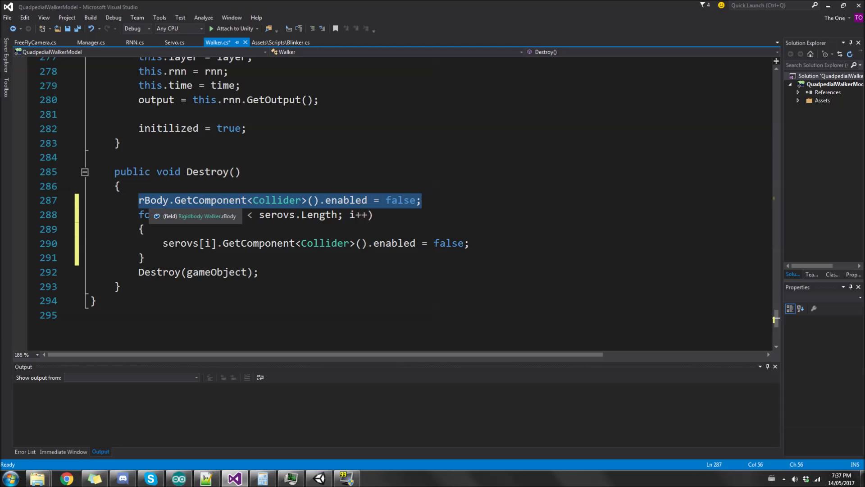
{"action": "left_click", "coordinate": [150, 200]}
{"action": "left_click_drag", "start_coordinate": [138, 214], "coordinate": [144, 257]}
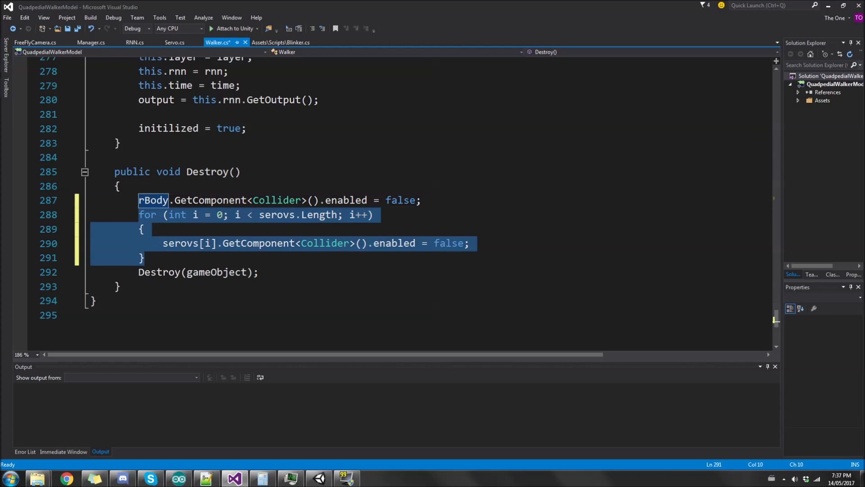
{"action": "left_click", "coordinate": [301, 243]}
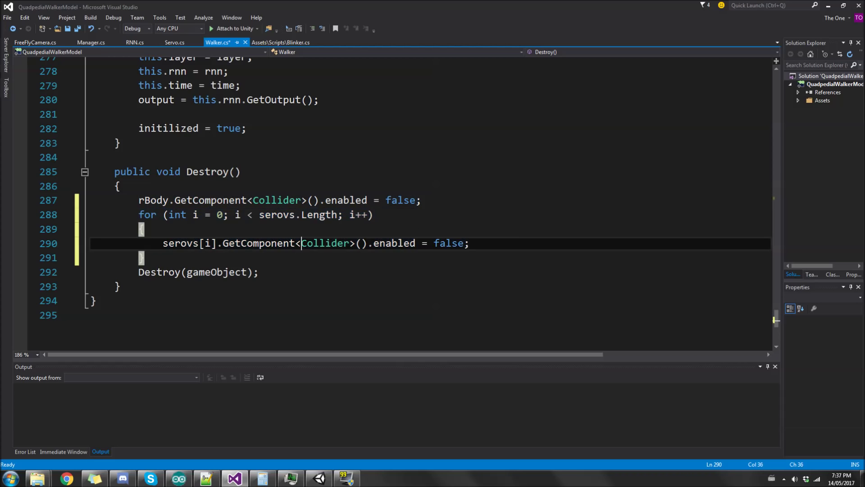
Check the new collider lines sit above Destroy(gameObject), then return to the Unity walker scene
{"action": "key", "text": "End"}
{"action": "key", "text": "Down"}
{"action": "key", "text": "Down"}
{"action": "key", "text": "Down"}
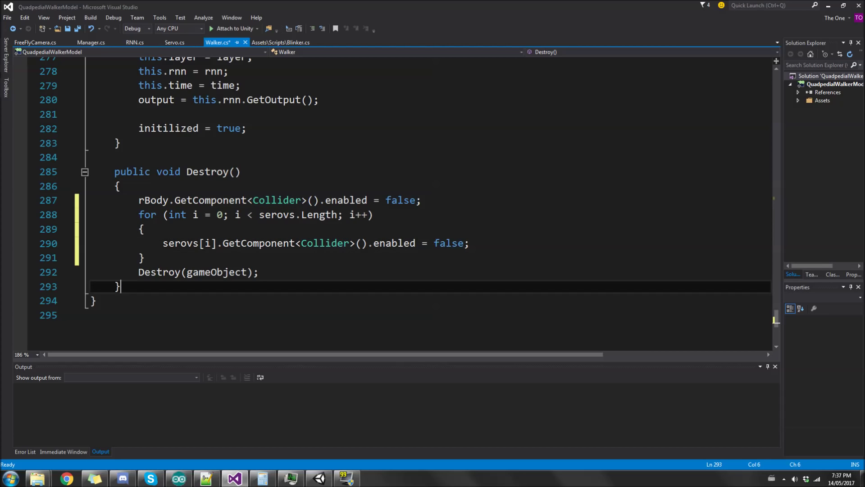
{"action": "scroll", "coordinate": [391, 203], "scroll_direction": "up", "scroll_amount": 1}
{"action": "scroll", "coordinate": [392, 203], "scroll_direction": "down", "scroll_amount": 1}
{"action": "left_click_drag", "start_coordinate": [138, 200], "coordinate": [167, 243]}
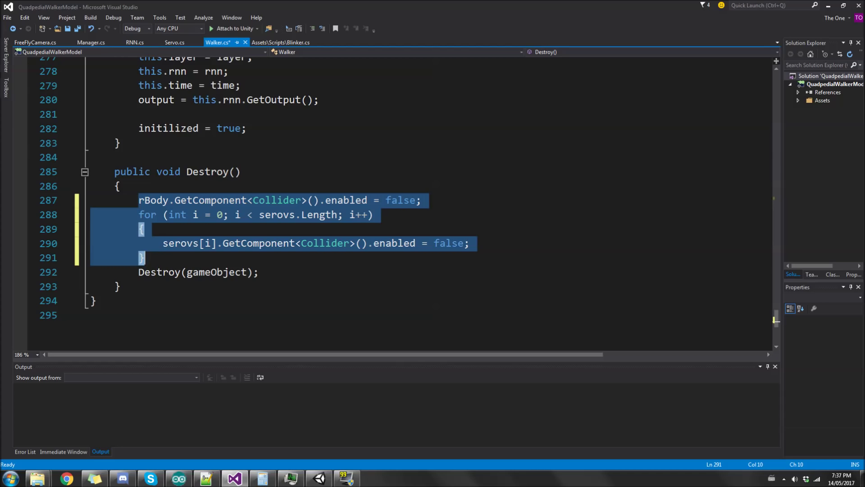
{"action": "key", "text": "Down"}
{"action": "key", "text": "Home"}
{"action": "key", "text": "shift+End"}
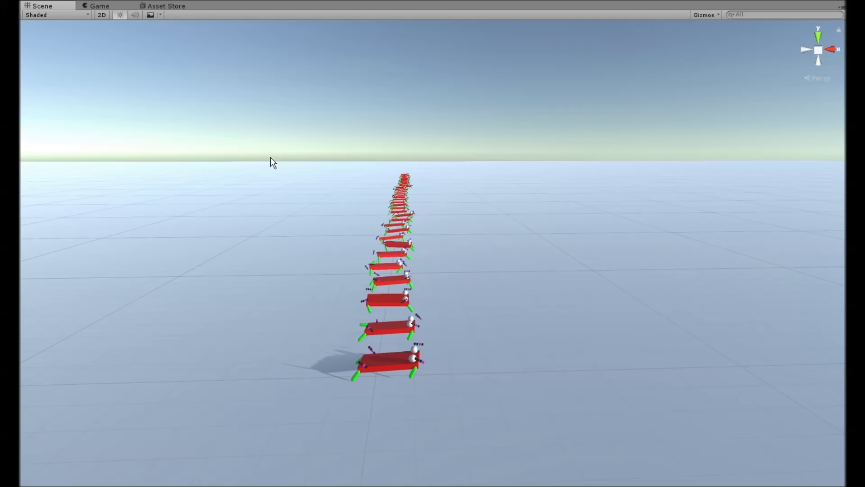
{"action": "left_click_drag", "start_coordinate": [270, 161], "coordinate": [352, 257], "text": "alt"}
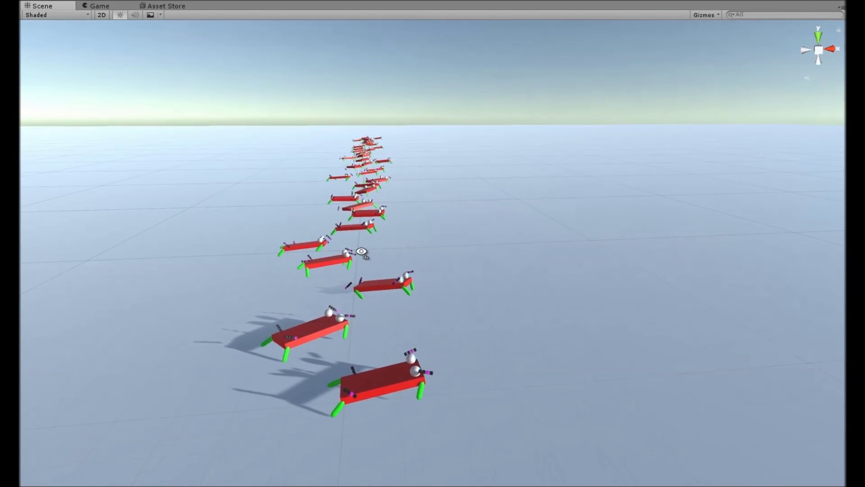
Watch the agents walk down the row, then show loadCustomBrain() in RemoteBluetoothConnector.java
{"action": "right_click_drag", "start_coordinate": [362, 251], "coordinate": [364, 312]}
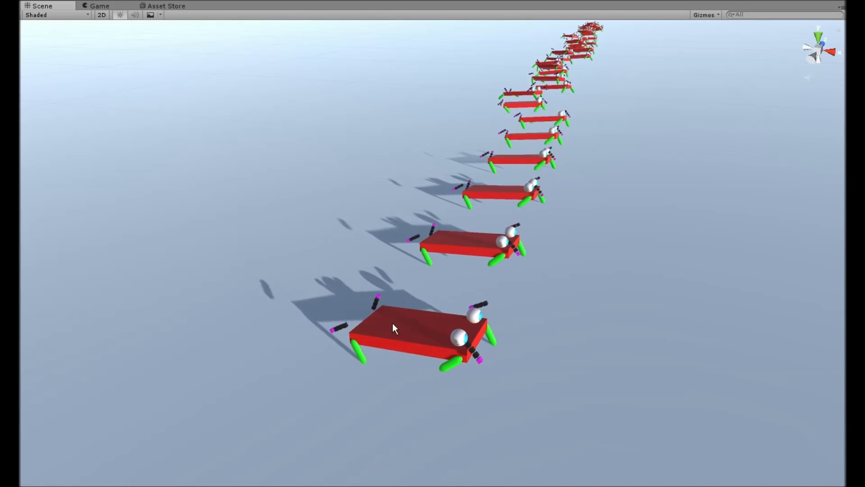
{"action": "right_click_drag", "start_coordinate": [427, 336], "coordinate": [336, 59]}
{"action": "right_click_drag", "start_coordinate": [468, 276], "coordinate": [569, 353]}
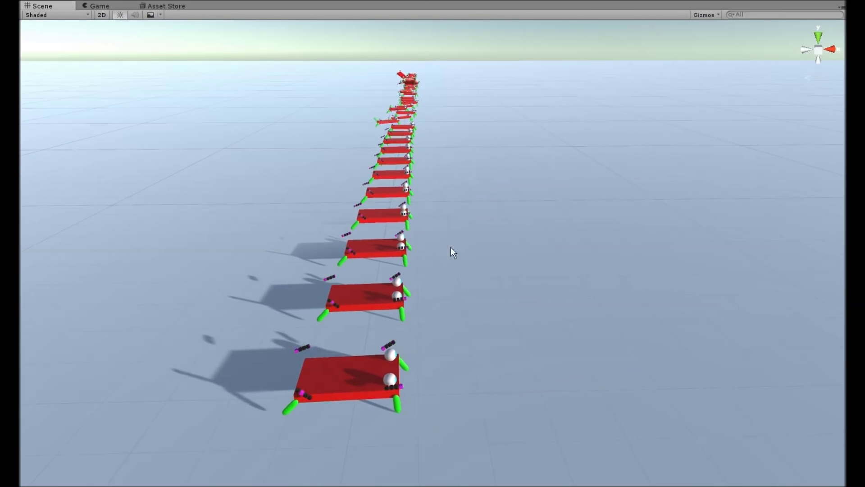
{"action": "right_click_drag", "start_coordinate": [450, 247], "coordinate": [282, 268]}
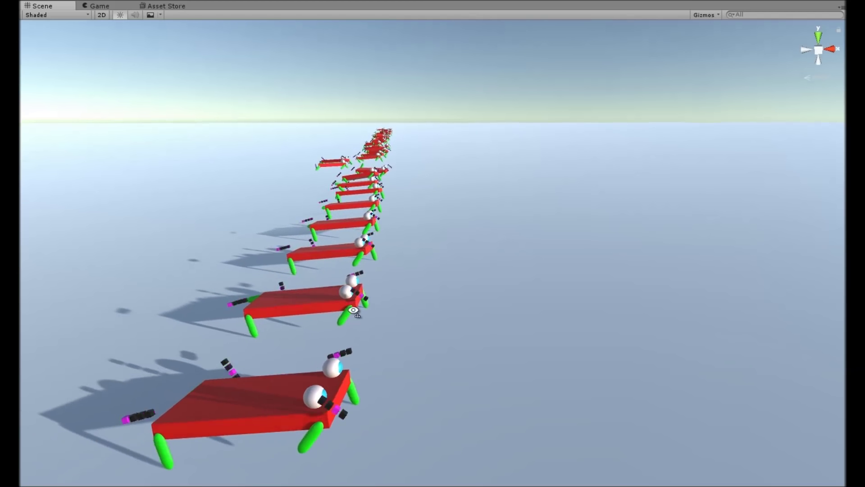
{"action": "right_click_drag", "start_coordinate": [273, 278], "coordinate": [598, 261]}
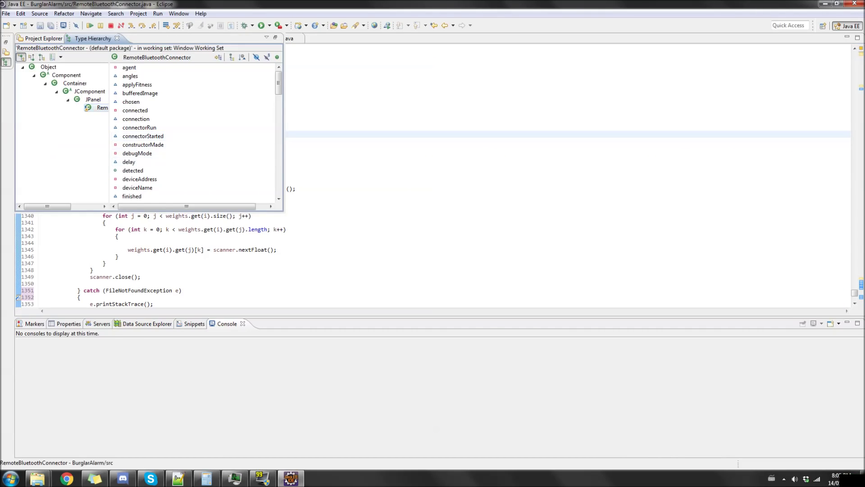
{"action": "left_click", "coordinate": [296, 188]}
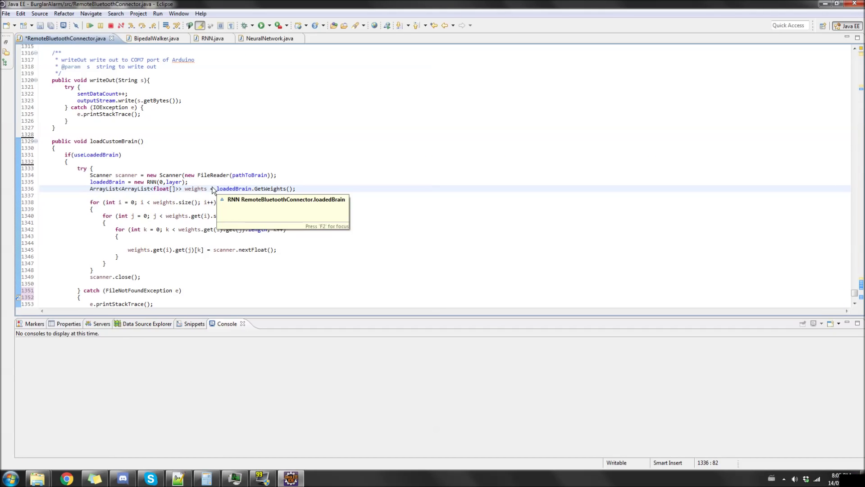
{"action": "left_click_drag", "start_coordinate": [52, 141], "coordinate": [212, 215]}
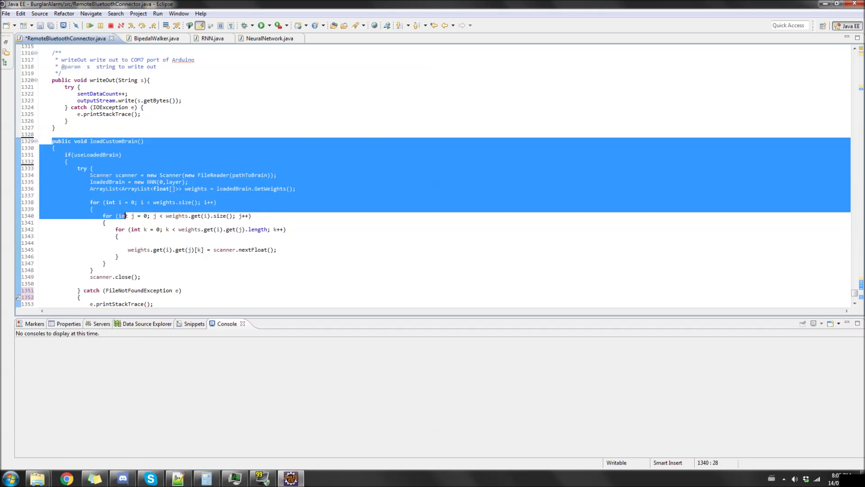
{"action": "left_click", "coordinate": [118, 256]}
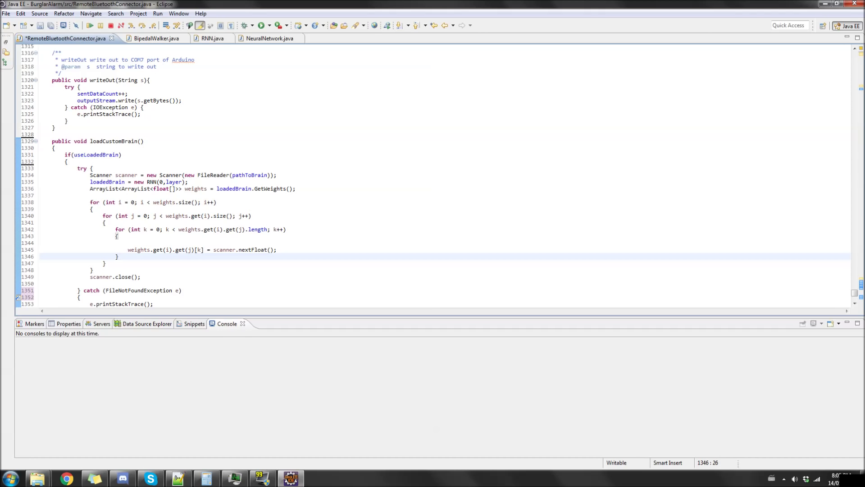
{"action": "double_click", "coordinate": [96, 154]}
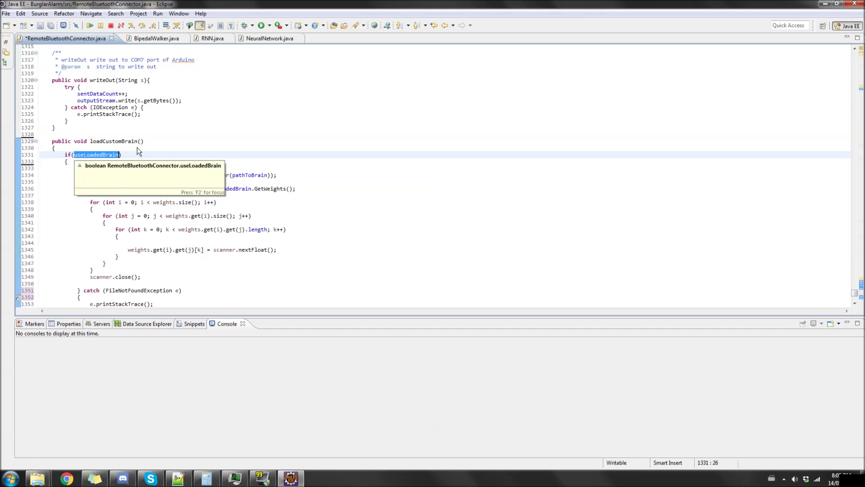
{"action": "scroll", "coordinate": [138, 151], "scroll_direction": "down", "scroll_amount": 1}
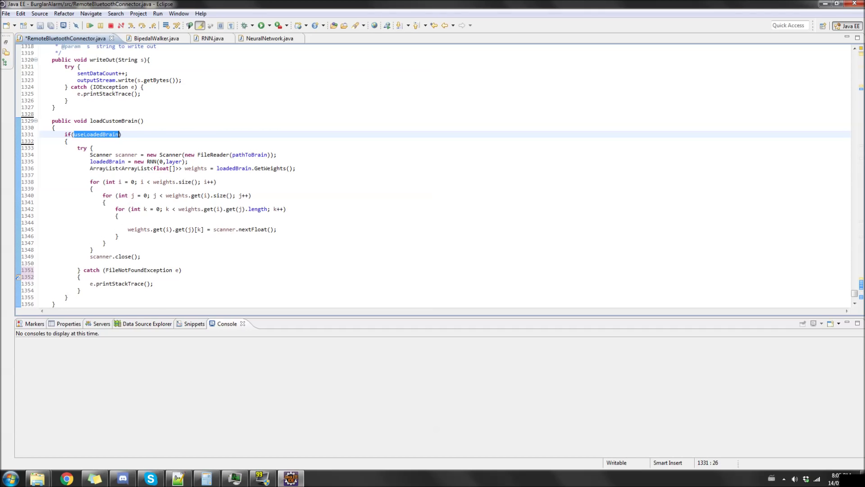
{"action": "scroll", "coordinate": [138, 181], "scroll_direction": "down", "scroll_amount": 1}
{"action": "left_click", "coordinate": [118, 215]}
{"action": "double_click", "coordinate": [150, 141]}
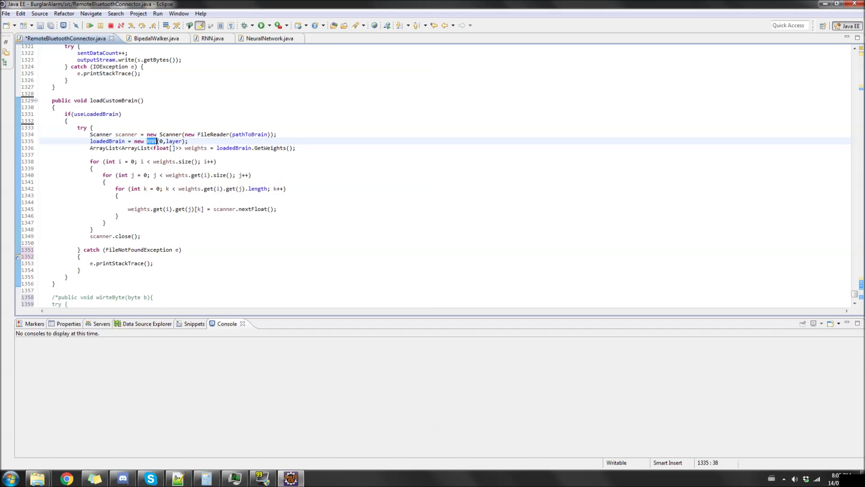
{"action": "scroll", "coordinate": [432, 176], "scroll_direction": "down", "scroll_amount": 1}
{"action": "double_click", "coordinate": [118, 94]}
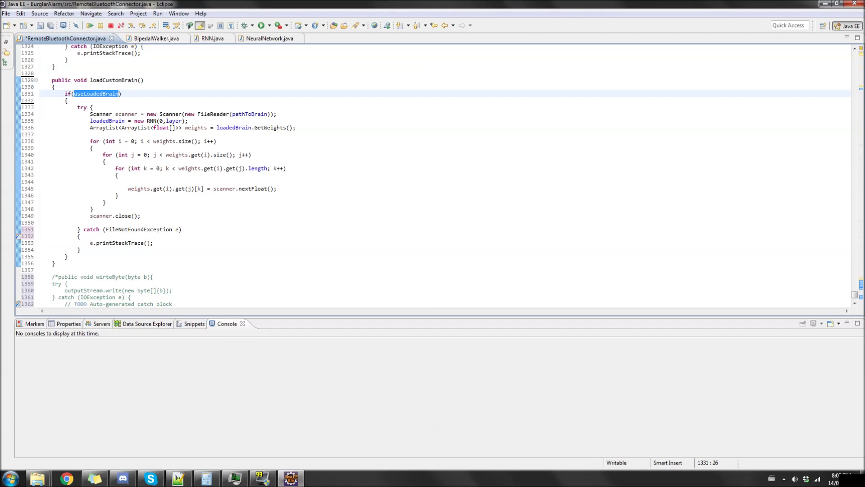
{"action": "double_click", "coordinate": [152, 114]}
{"action": "double_click", "coordinate": [151, 121]}
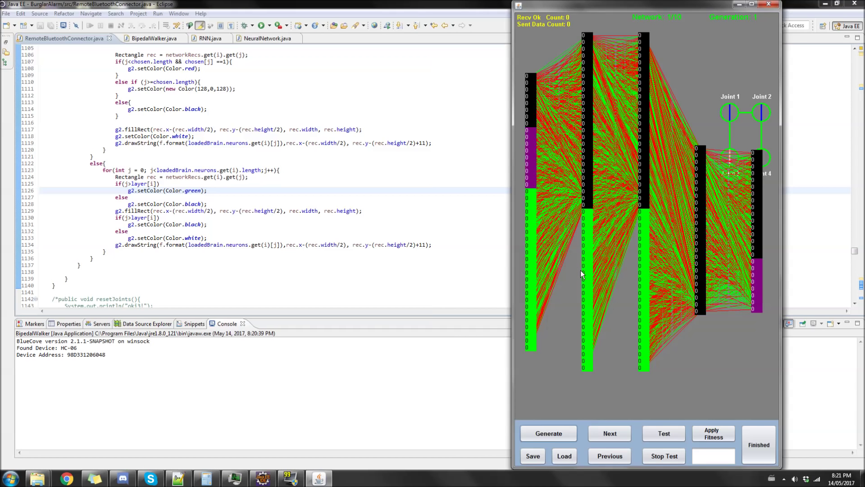
Run a test of the loaded network in the BipedalWalker app connected to HC-06
{"action": "left_click", "coordinate": [671, 435]}
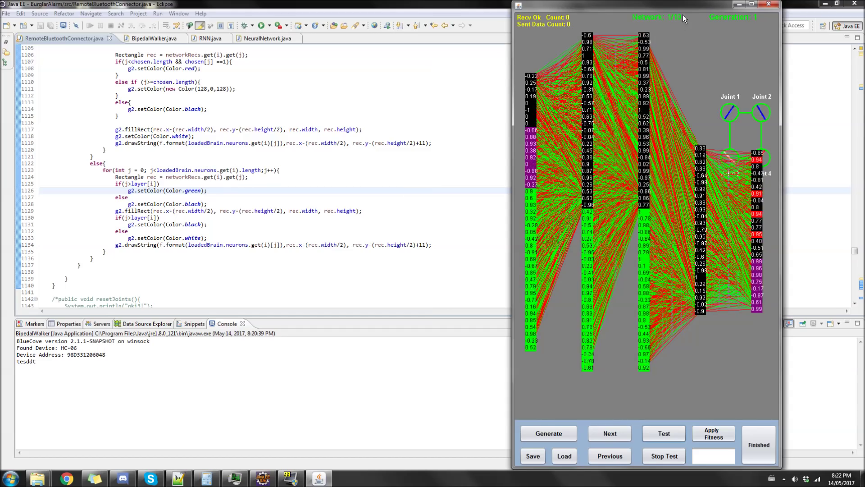
Shift the BipedalWalker network visualizer window slightly to the left
{"action": "left_click_drag", "start_coordinate": [676, 9], "coordinate": [669, 9]}
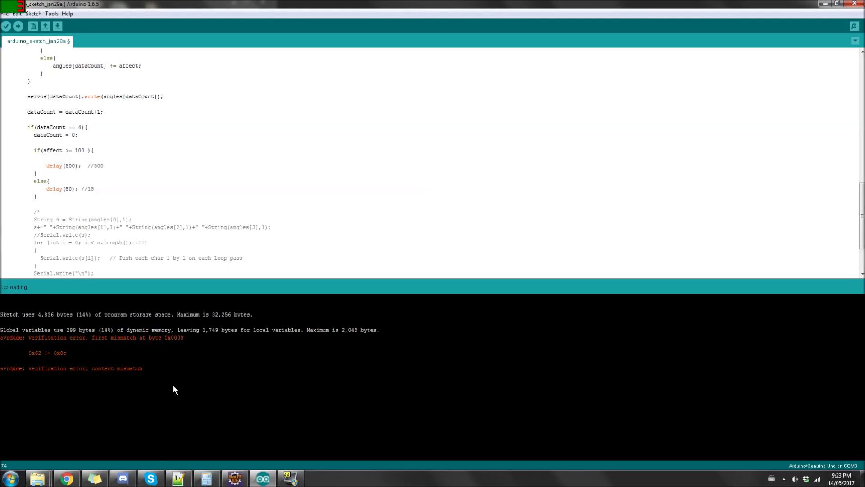
Highlight and review the avrdude verification errors for arduino_sketch_jan29a, showing the 0x62 != 0x0c mismatch
{"action": "mouse_move", "coordinate": [173, 385]}
{"action": "left_mouse_down"}
{"action": "mouse_move", "coordinate": [2, 322]}
{"action": "mouse_move", "coordinate": [3, 311]}
{"action": "mouse_move", "coordinate": [300, 414]}
{"action": "left_mouse_up"}
{"action": "left_click_drag", "start_coordinate": [189, 380], "coordinate": [131, 353]}
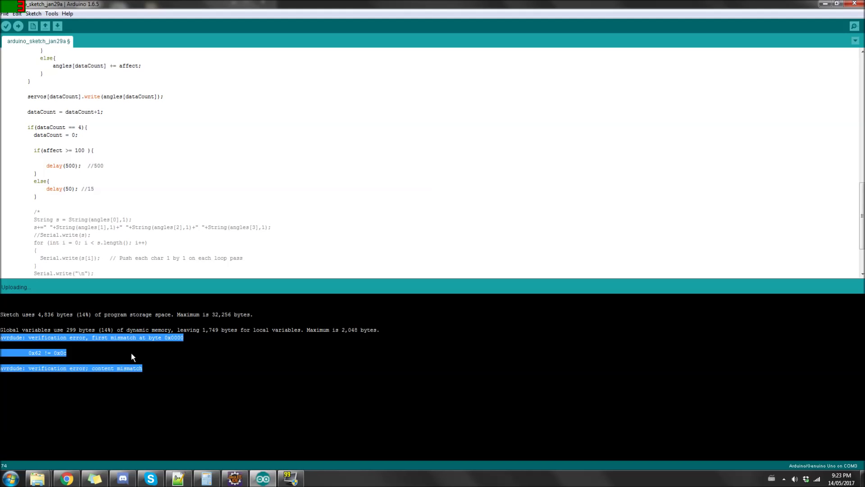
{"action": "left_click", "coordinate": [173, 370]}
{"action": "scroll", "coordinate": [430, 162], "scroll_direction": "up", "scroll_amount": 5}
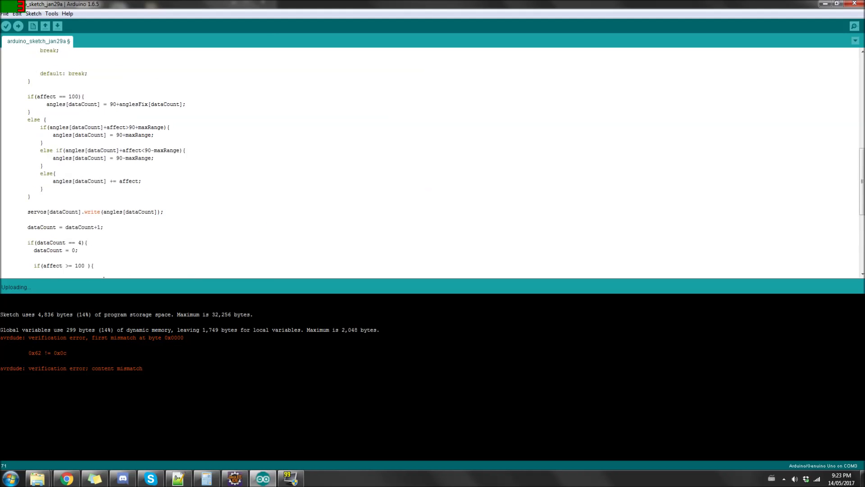
{"action": "scroll", "coordinate": [430, 162], "scroll_direction": "down", "scroll_amount": 8}
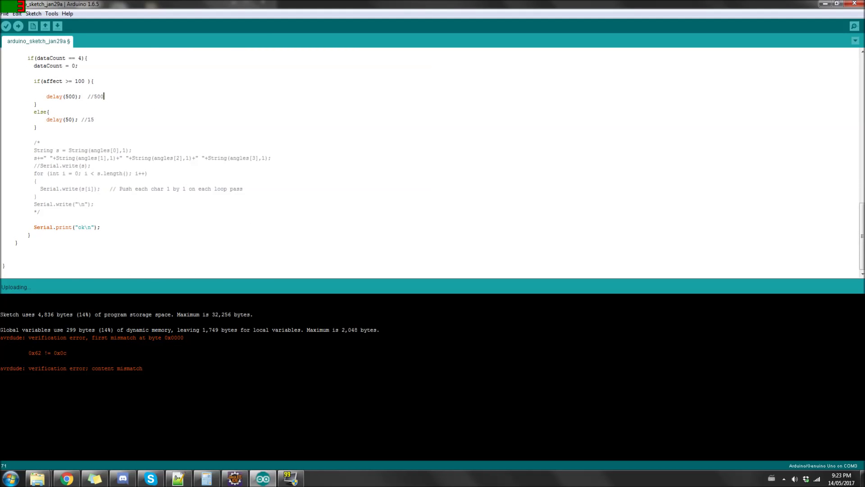
{"action": "scroll", "coordinate": [430, 162], "scroll_direction": "up", "scroll_amount": 2}
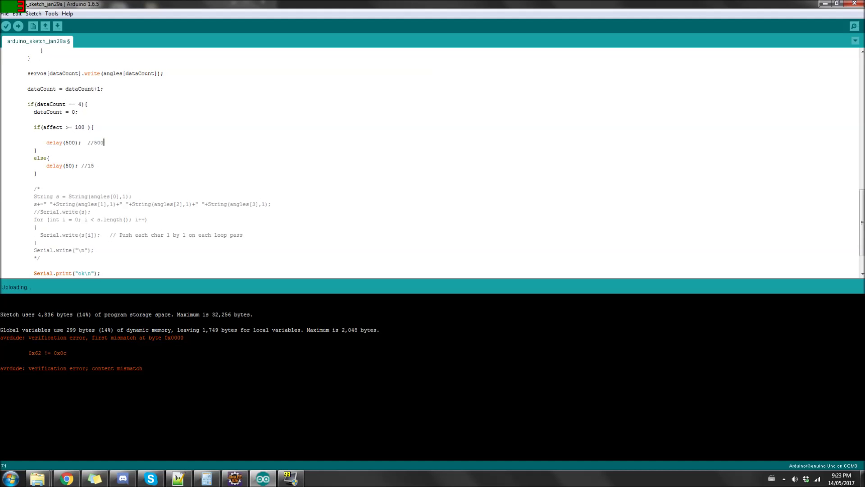
{"action": "left_click_drag", "start_coordinate": [1, 338], "coordinate": [177, 382]}
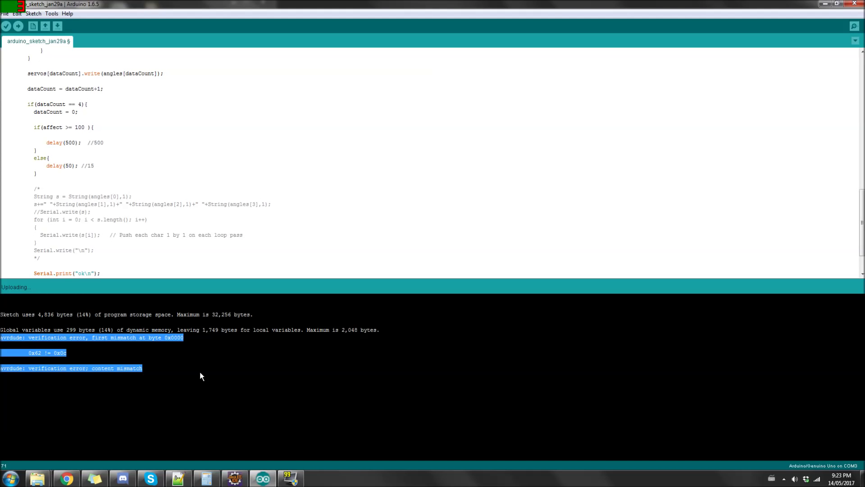
{"action": "left_click", "coordinate": [178, 392]}
{"action": "left_click_drag", "start_coordinate": [161, 380], "coordinate": [115, 338]}
{"action": "left_click_drag", "start_coordinate": [149, 374], "coordinate": [1, 337]}
{"action": "left_click", "coordinate": [167, 345]}
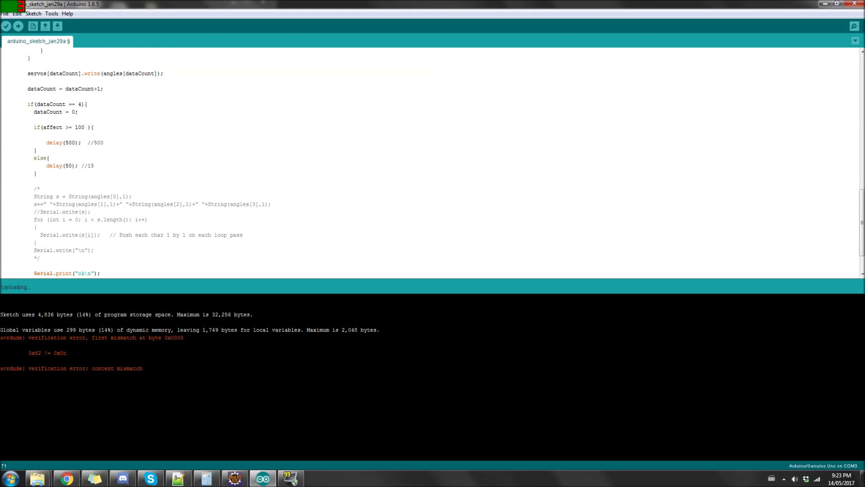
{"action": "scroll", "coordinate": [180, 162], "scroll_direction": "up", "scroll_amount": 2}
{"action": "left_click_drag", "start_coordinate": [1, 336], "coordinate": [143, 368]}
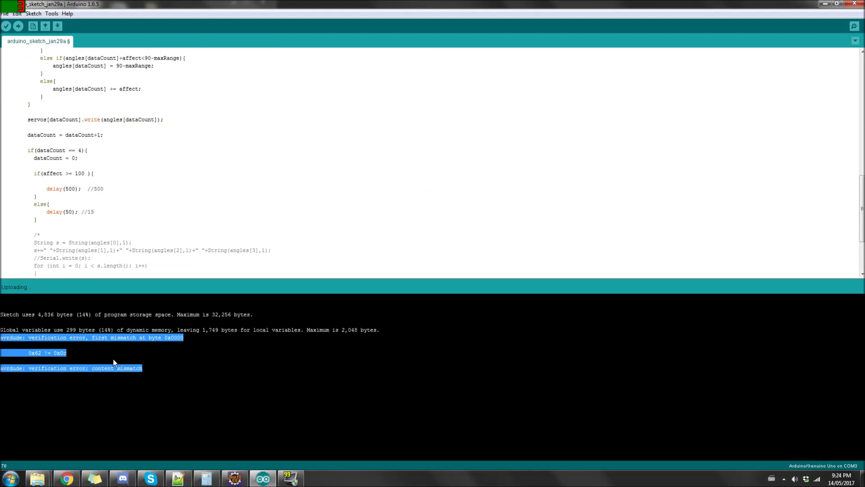
{"action": "left_click", "coordinate": [153, 349]}
{"action": "left_click_drag", "start_coordinate": [190, 379], "coordinate": [22, 342]}
{"action": "left_click", "coordinate": [22, 342]}
{"action": "scroll", "coordinate": [432, 162], "scroll_direction": "up", "scroll_amount": 4}
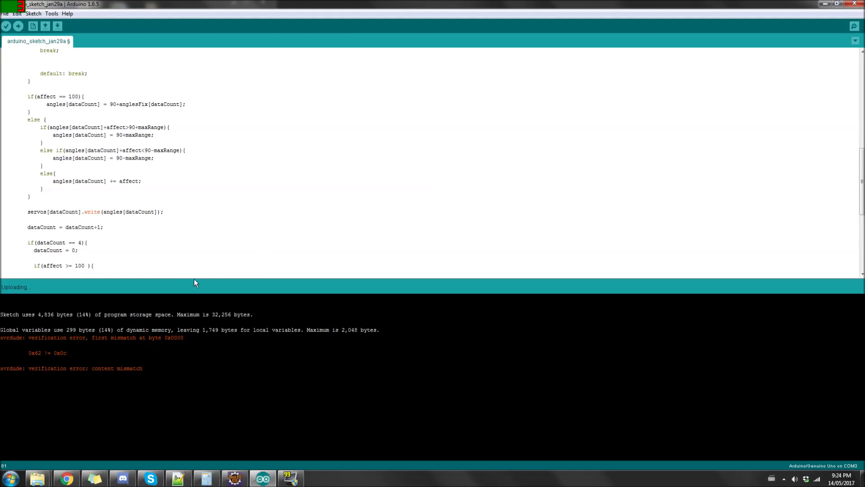
{"action": "scroll", "coordinate": [432, 162], "scroll_direction": "down", "scroll_amount": 8}
{"action": "scroll", "coordinate": [432, 162], "scroll_direction": "up", "scroll_amount": 7}
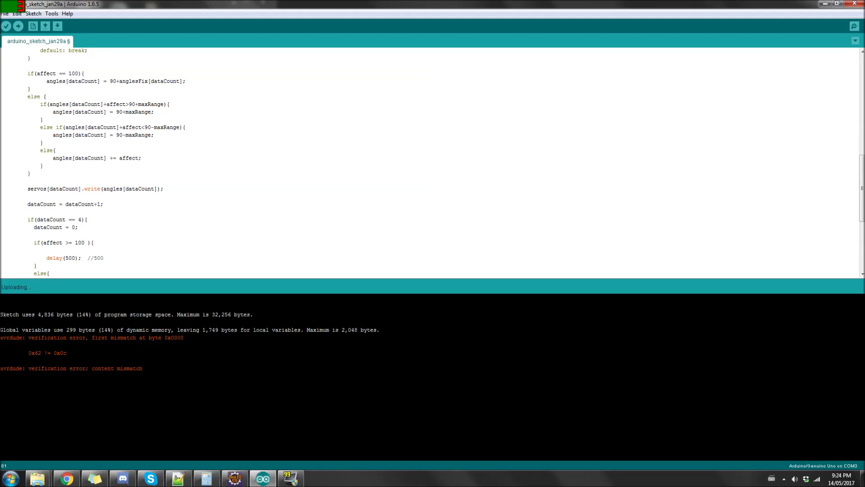
{"action": "key", "text": "shift+Down"}
{"action": "key", "text": "shift+End"}
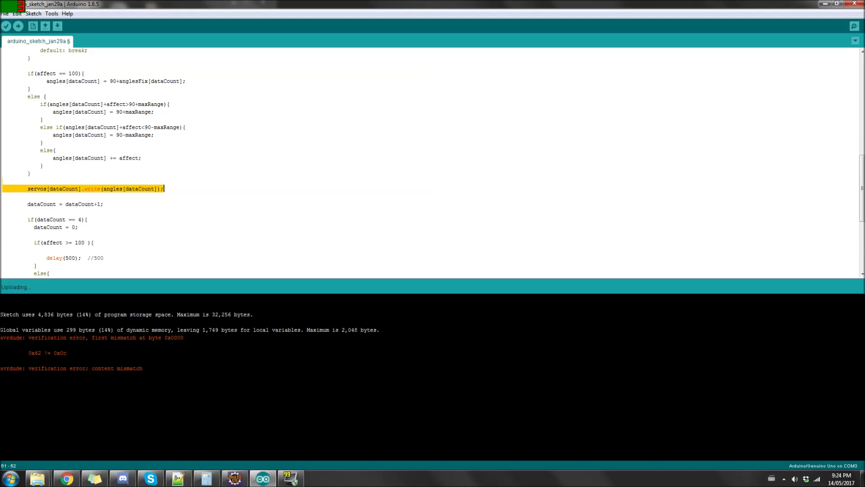
{"action": "key", "text": "End"}
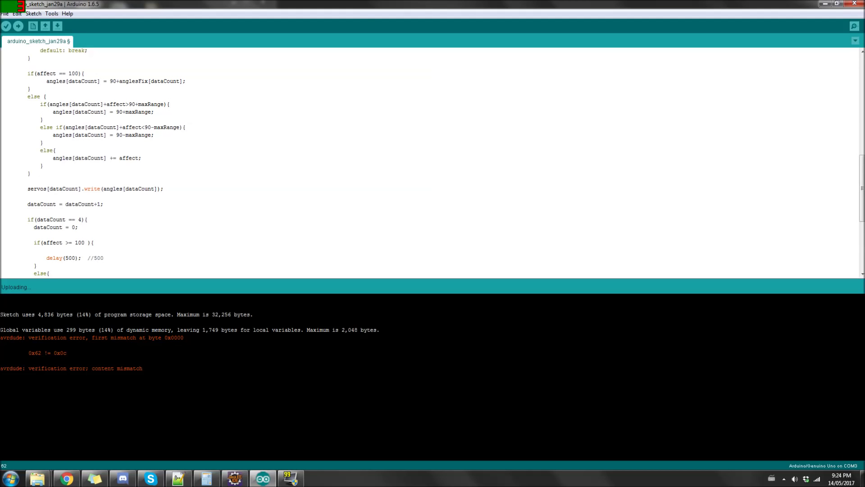
{"action": "scroll", "coordinate": [433, 162], "scroll_direction": "down", "scroll_amount": 3}
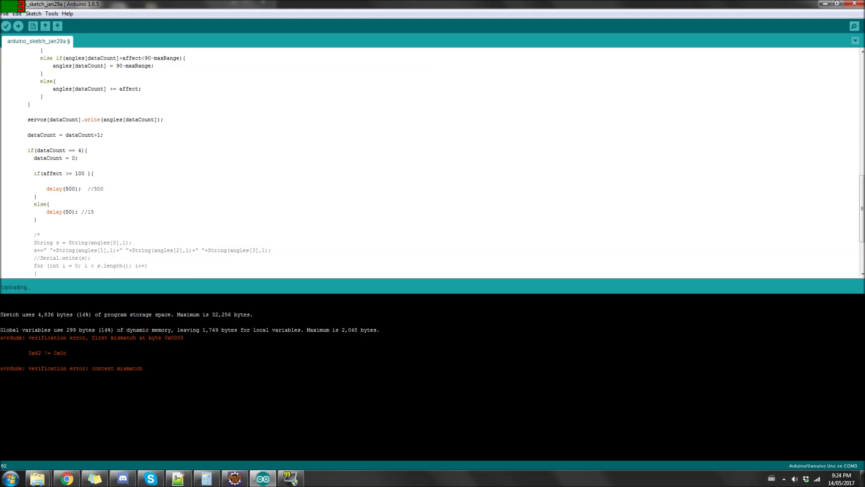
{"action": "scroll", "coordinate": [432, 163], "scroll_direction": "up", "scroll_amount": 10}
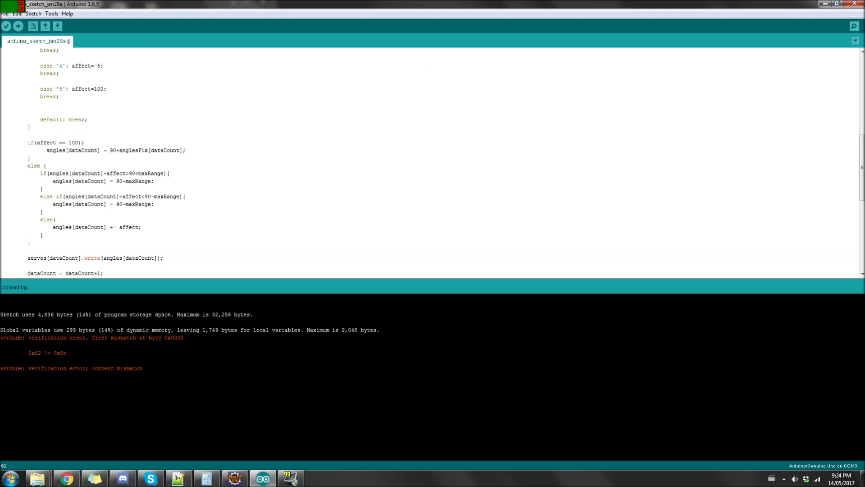
{"action": "scroll", "coordinate": [433, 162], "scroll_direction": "down", "scroll_amount": 11}
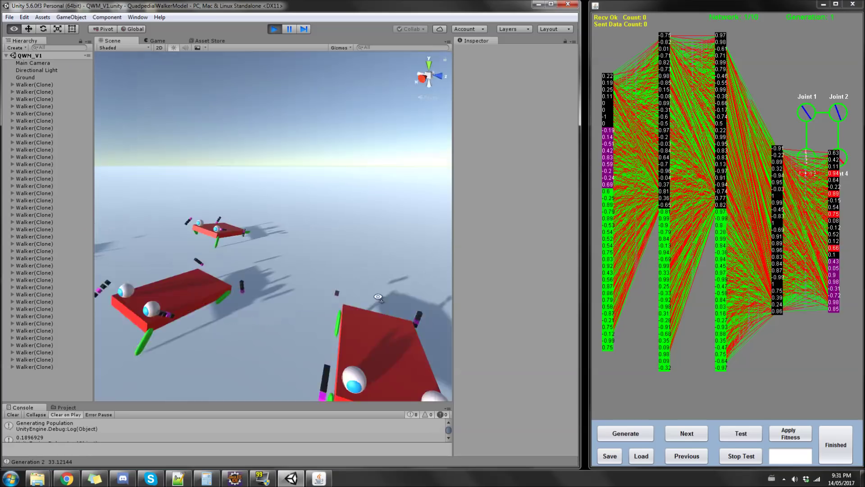
{"action": "right_click_drag", "start_coordinate": [270, 252], "coordinate": [245, 212]}
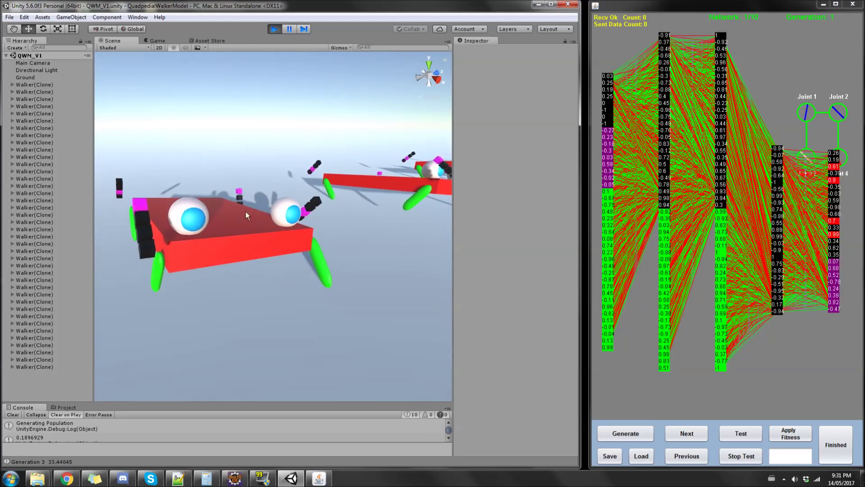
Select a walker's Leg_Front_Right and swing the Scene camera along the row of walkers
{"action": "left_click", "coordinate": [160, 278]}
{"action": "left_click", "coordinate": [175, 293]}
{"action": "right_click_drag", "start_coordinate": [258, 287], "coordinate": [244, 267]}
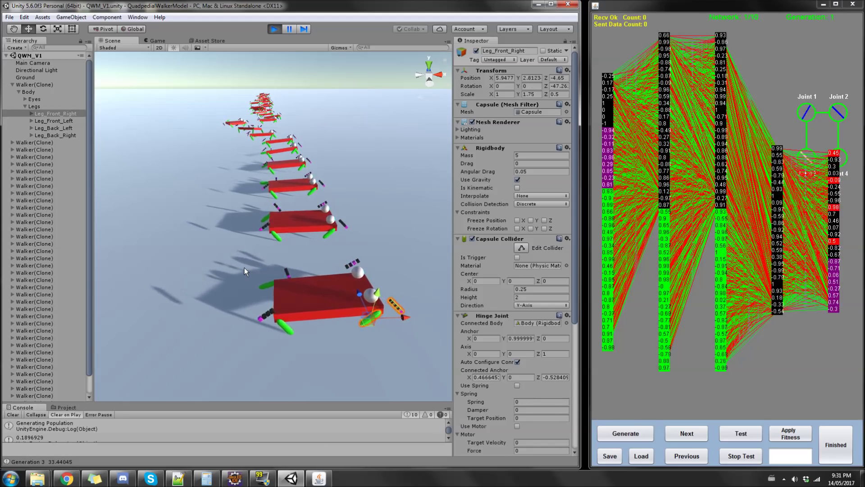
{"action": "right_click_drag", "start_coordinate": [331, 297], "coordinate": [274, 287]}
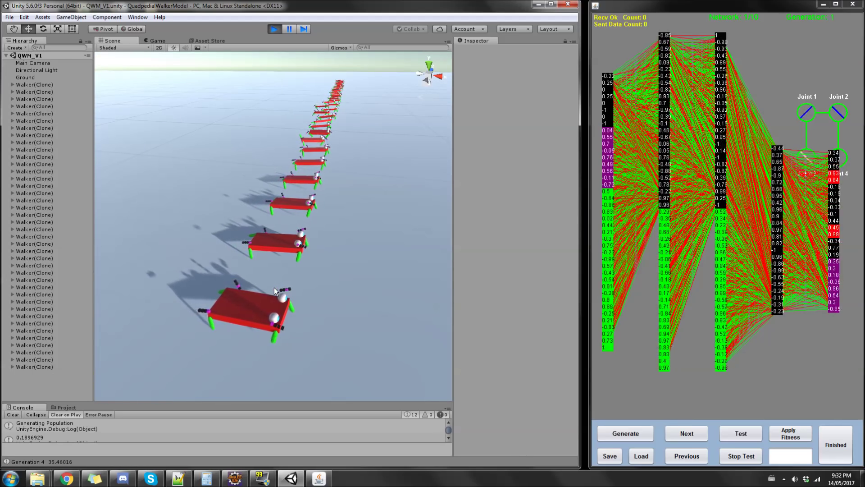
{"action": "right_click_drag", "start_coordinate": [277, 286], "coordinate": [311, 302]}
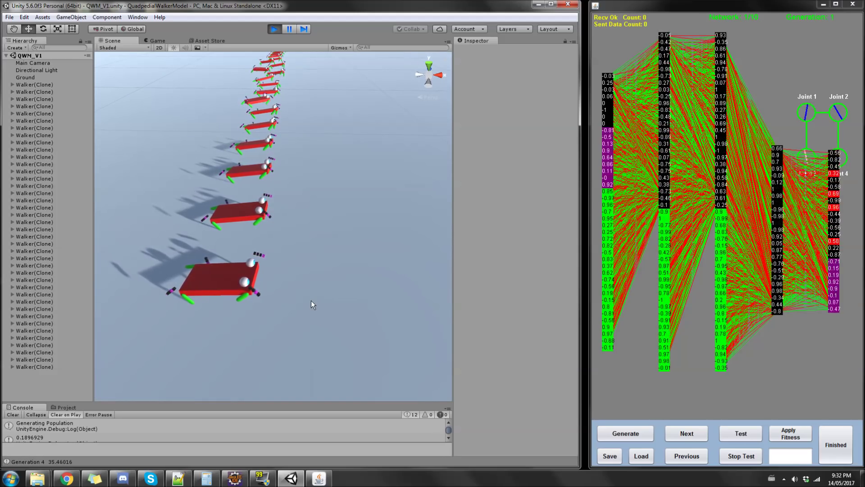